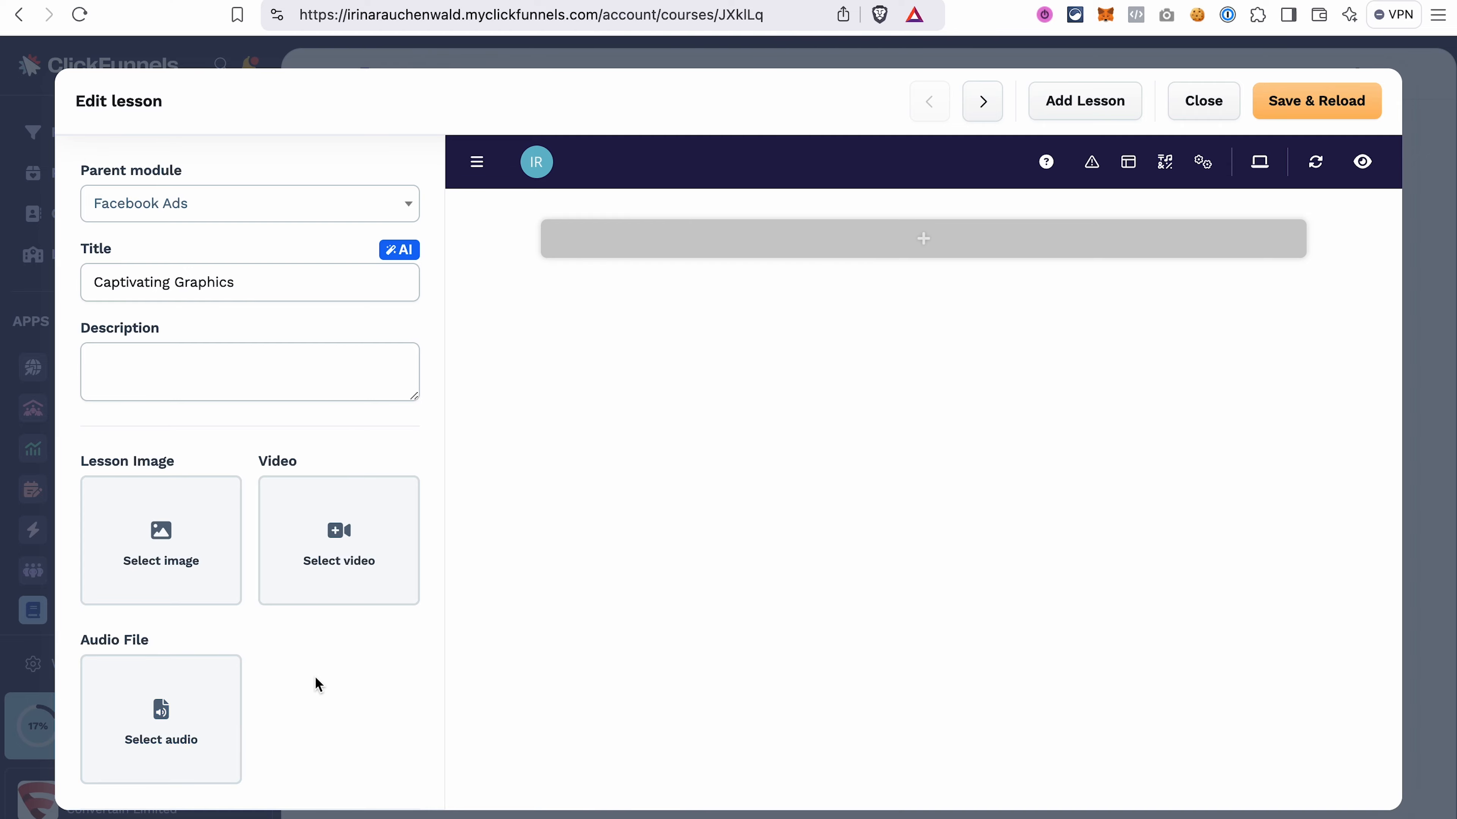
Step: Save the Captivating Graphics lesson with "Broadcasts - Output.mp4" as its video and preview the lesson
{"action": "left_click", "coordinate": [338, 548]}
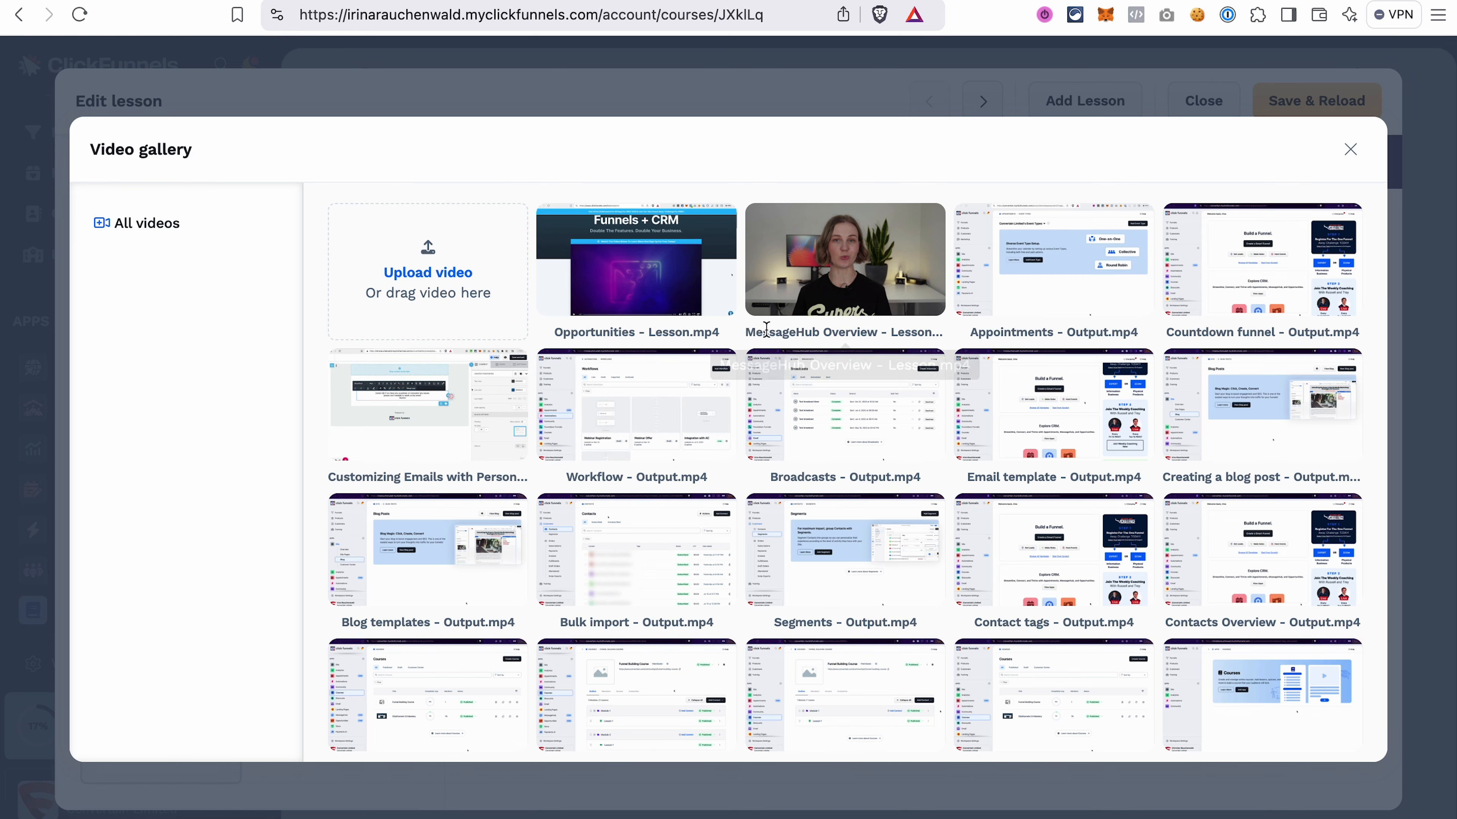
{"action": "left_click", "coordinate": [833, 411]}
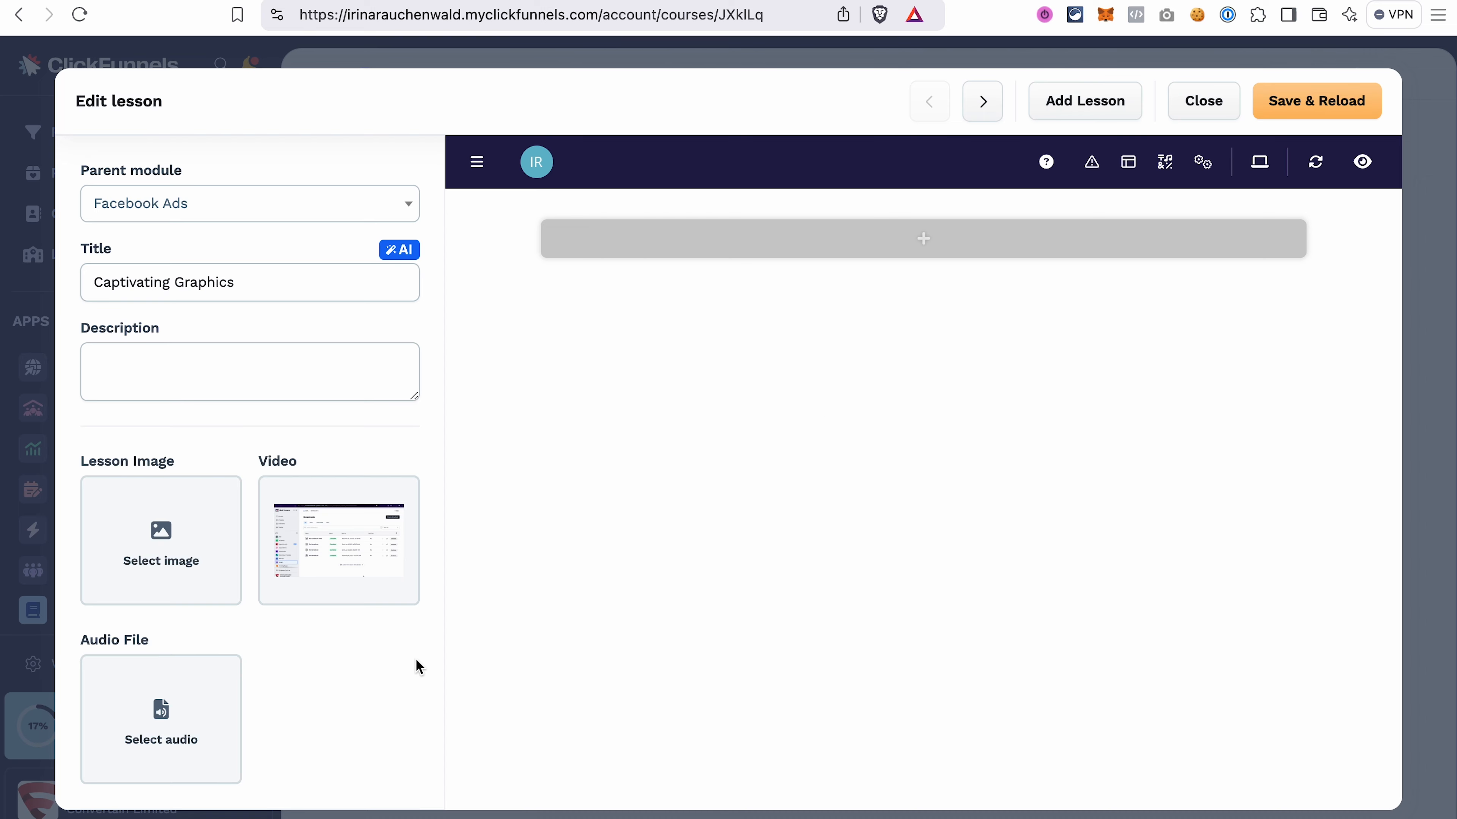
{"action": "left_click", "coordinate": [1328, 112]}
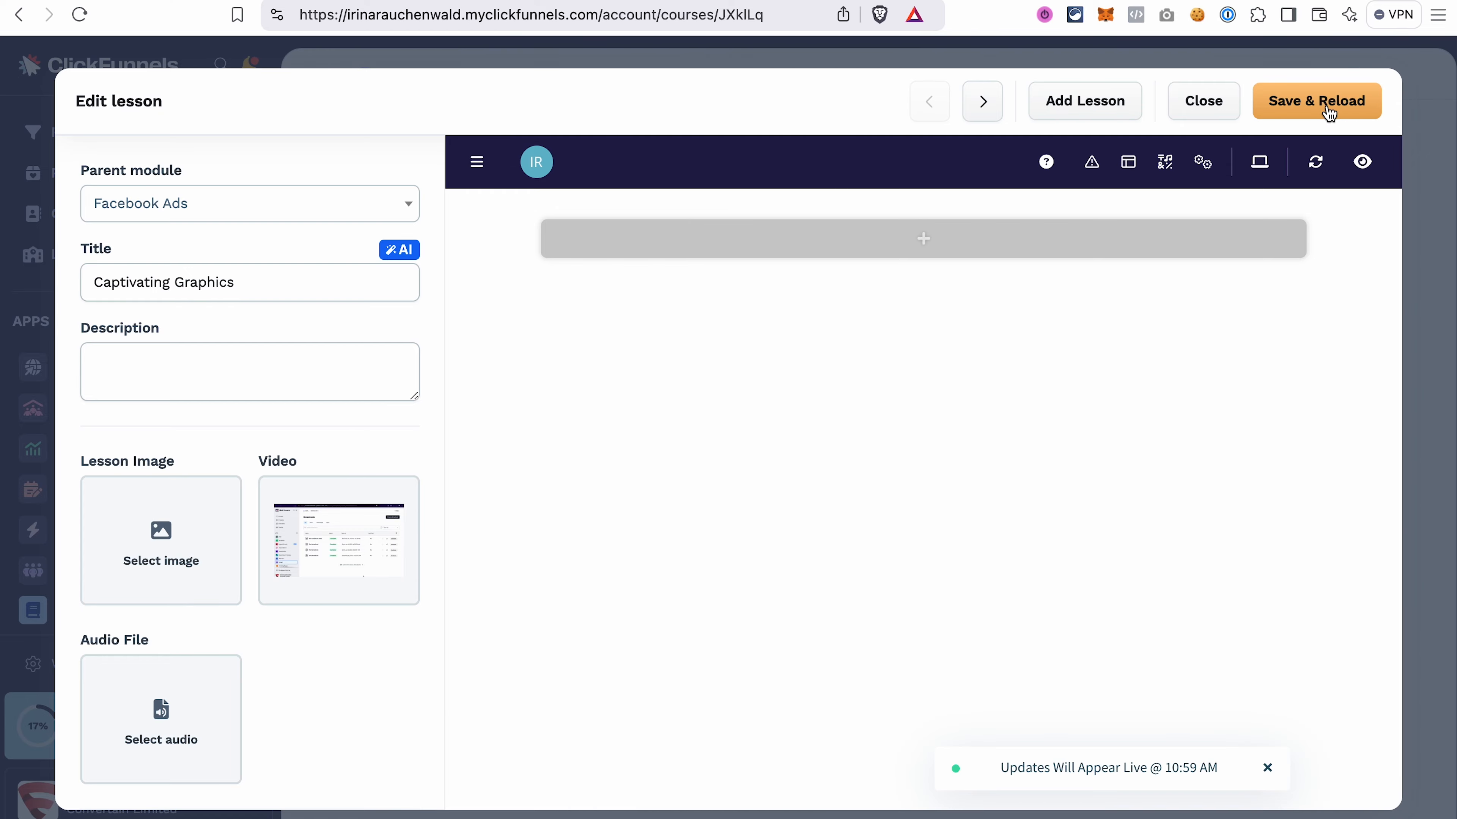
{"action": "left_click", "coordinate": [1218, 115]}
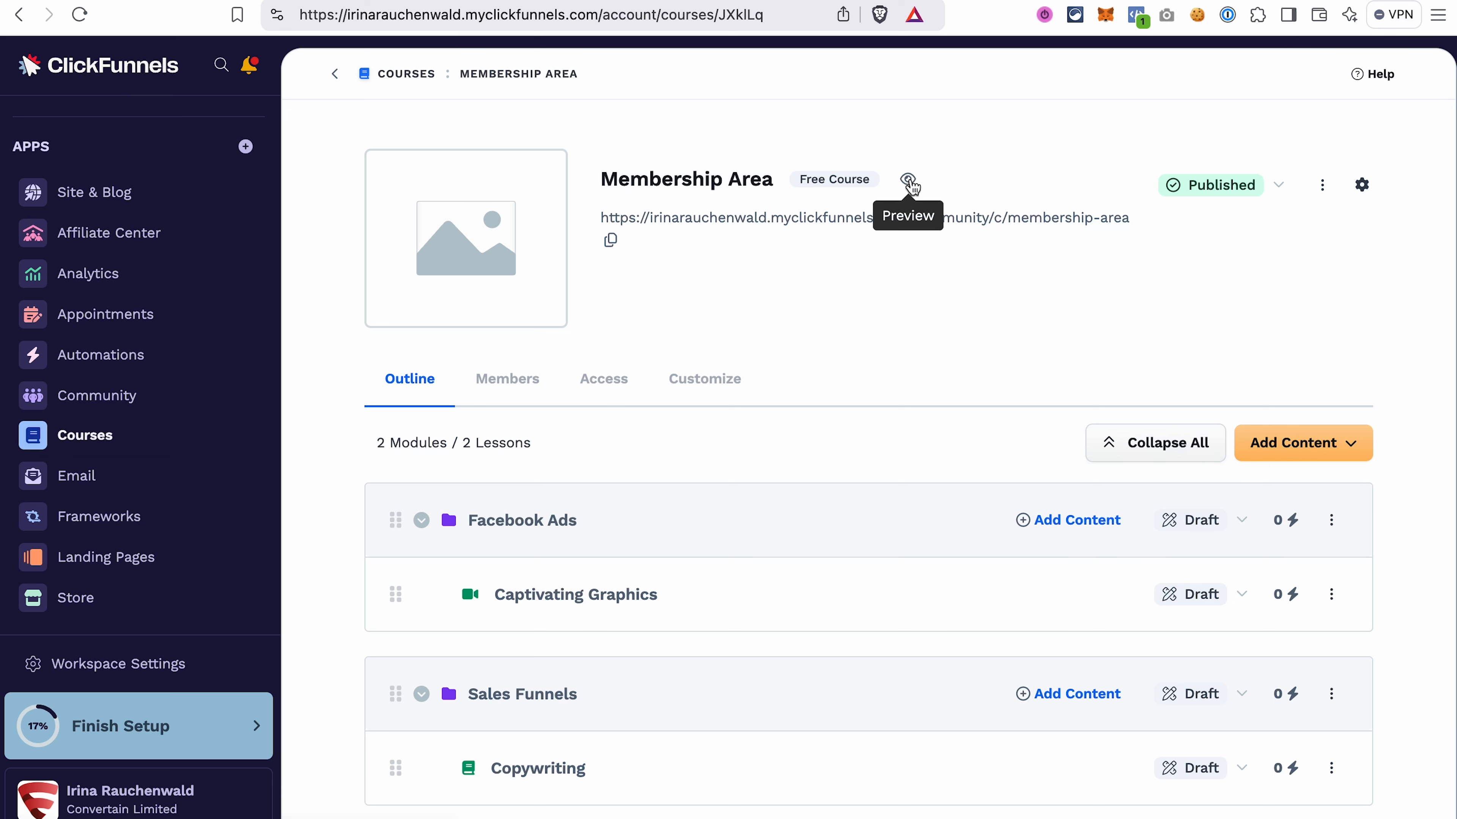
{"action": "left_click", "coordinate": [1332, 596]}
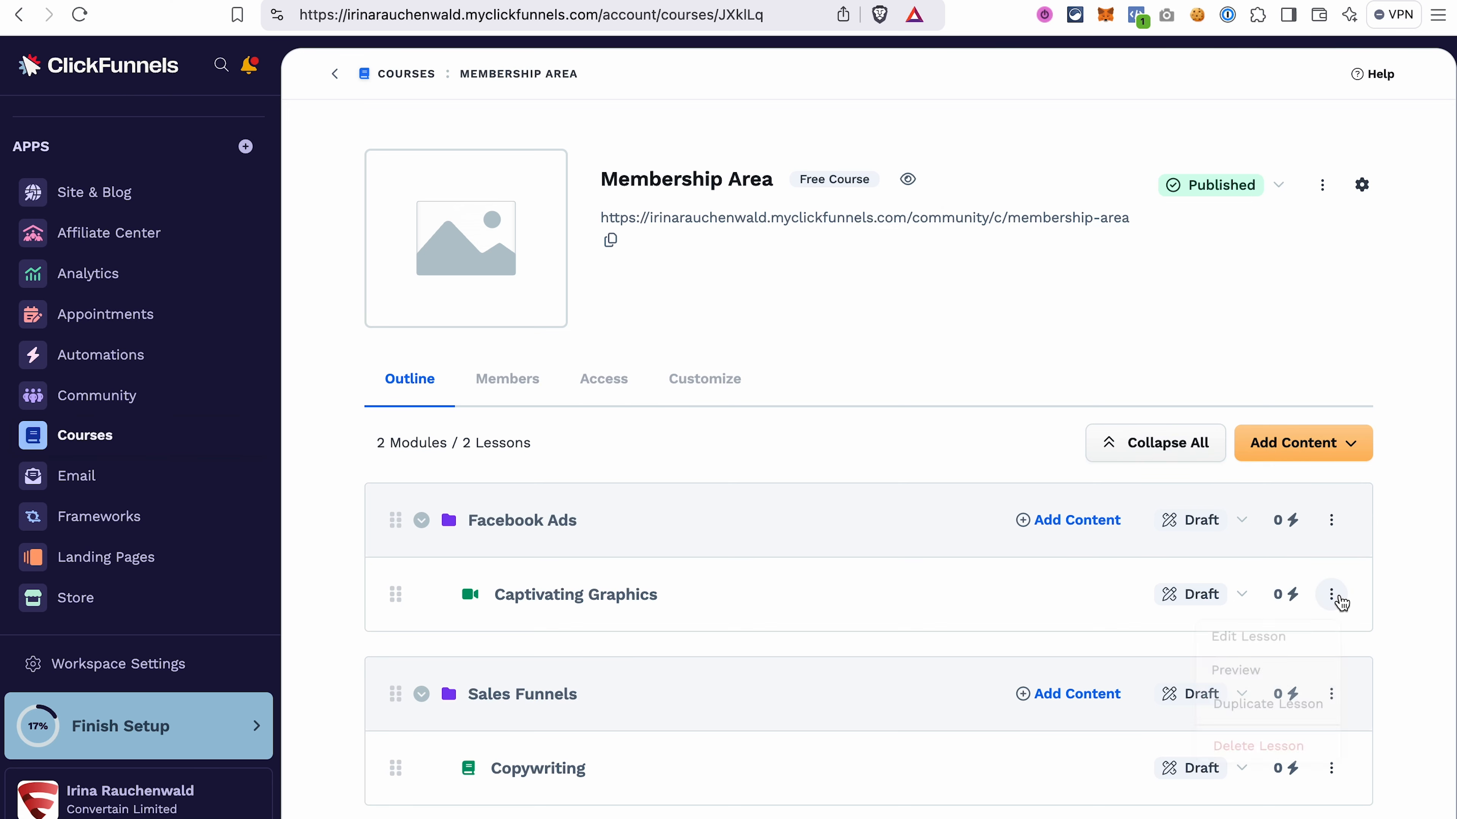
{"action": "left_click", "coordinate": [1245, 677]}
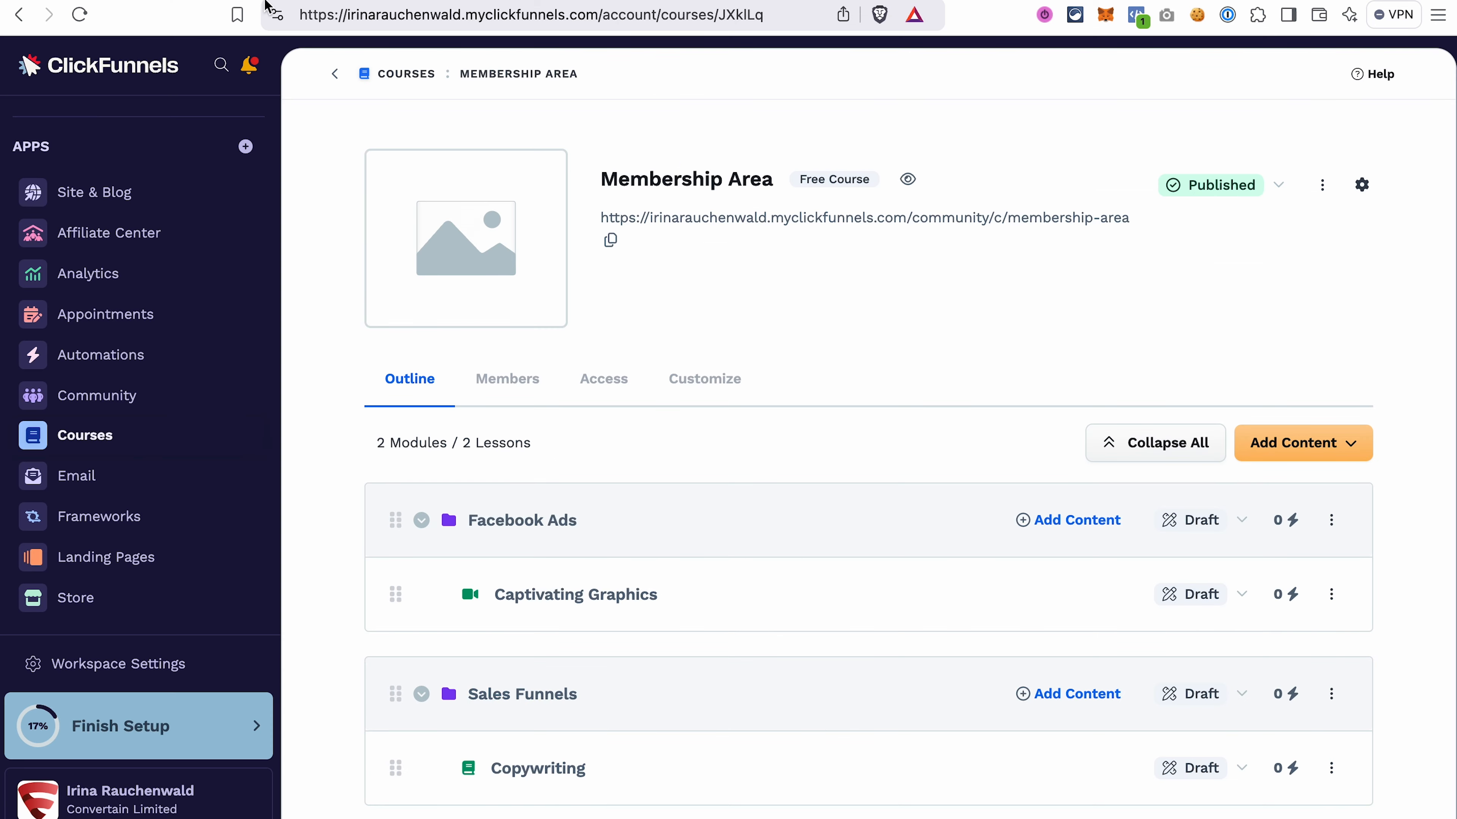
Step: Publish the Captivating Graphics lesson in the Facebook Ads module
{"action": "scroll", "coordinate": [1090, 443], "scroll_direction": "down", "scroll_amount": 1}
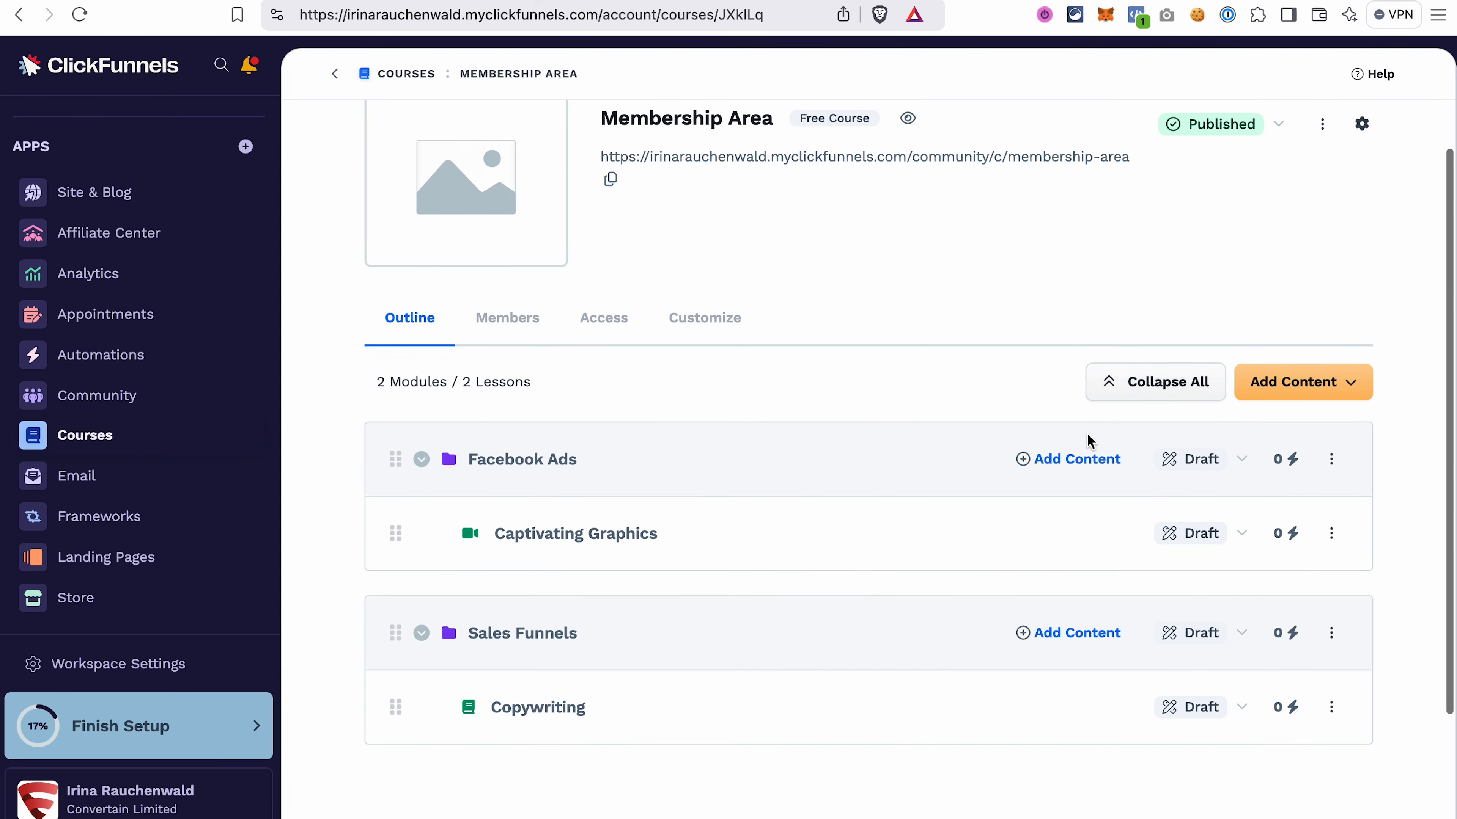
{"action": "left_click", "coordinate": [1240, 542]}
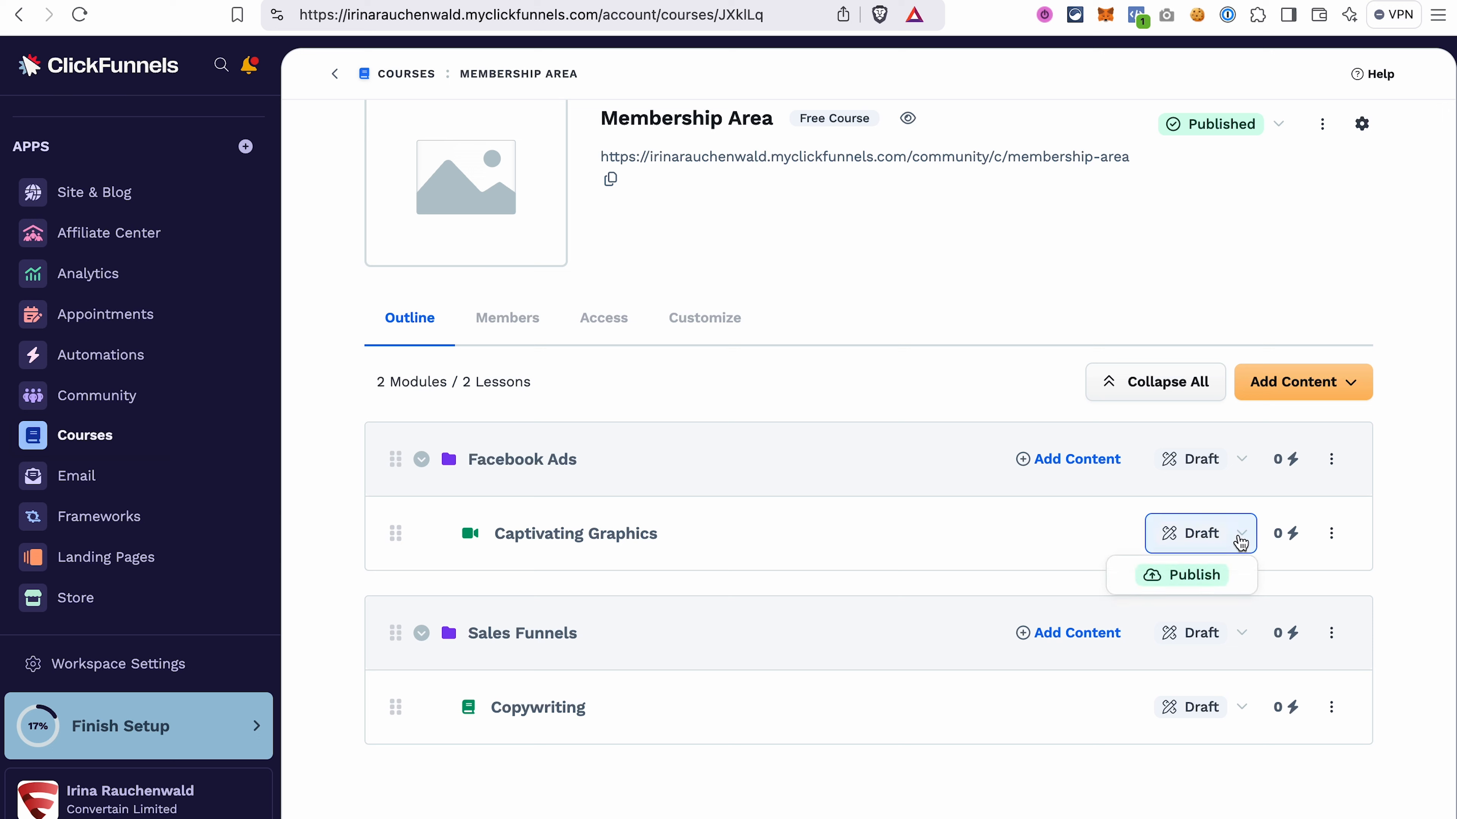
{"action": "left_click", "coordinate": [1202, 584]}
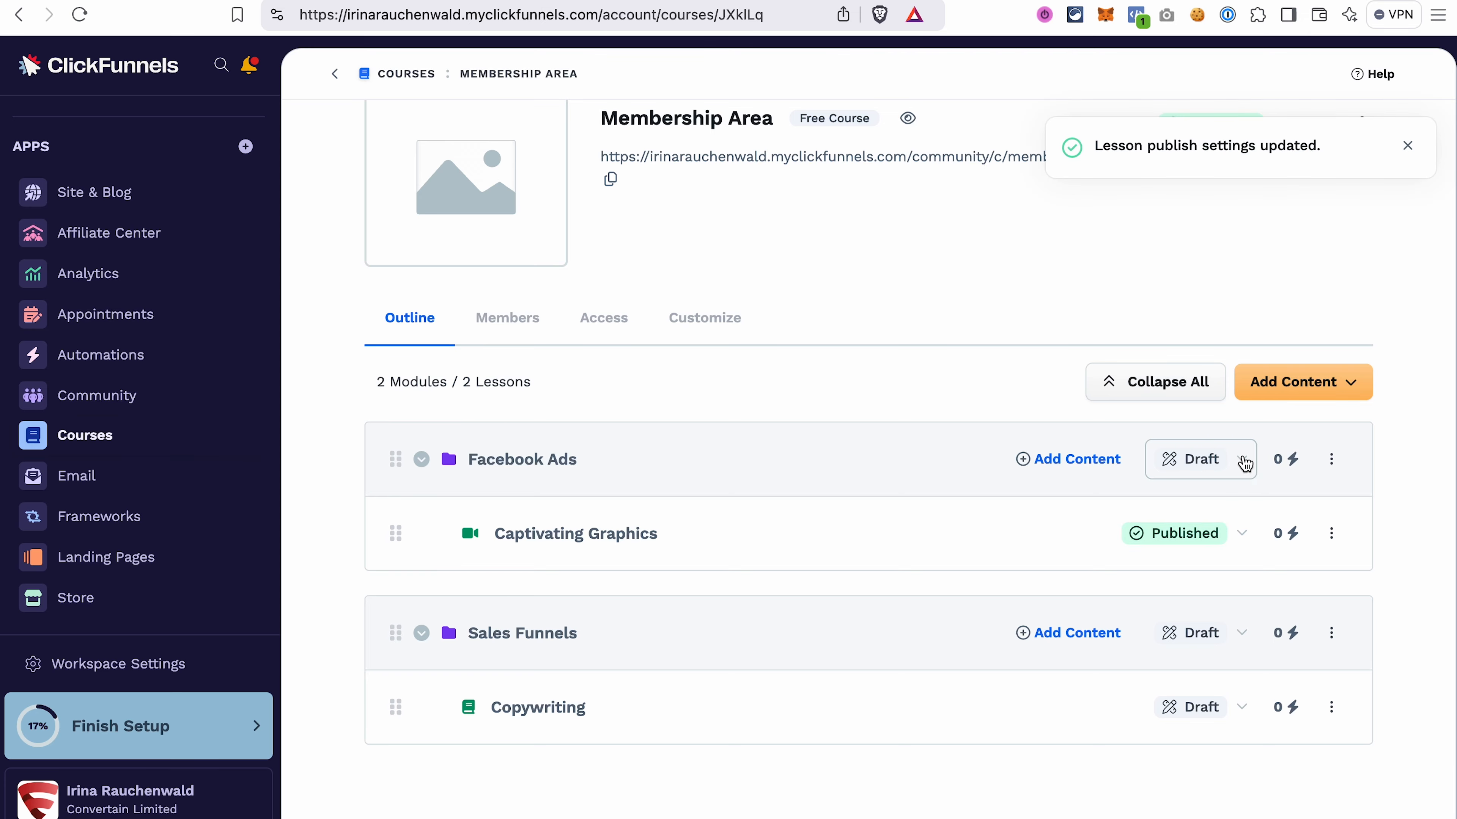
Step: Publish the Facebook Ads module immediately, enrolling all existing course students without an enrollment email notification
{"action": "left_click", "coordinate": [1239, 520]}
{"action": "left_click", "coordinate": [1204, 565]}
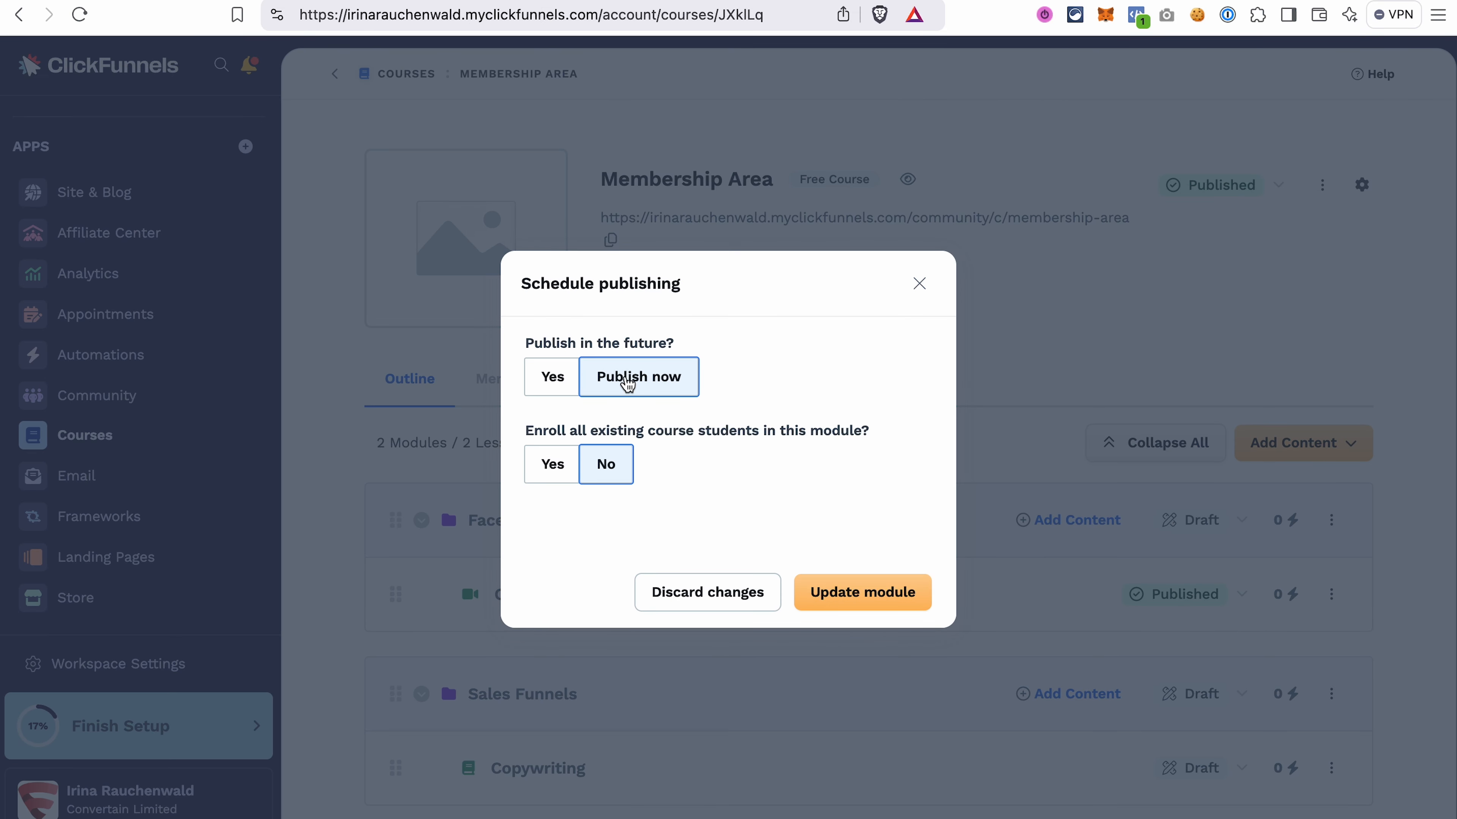
{"action": "left_click", "coordinate": [562, 466]}
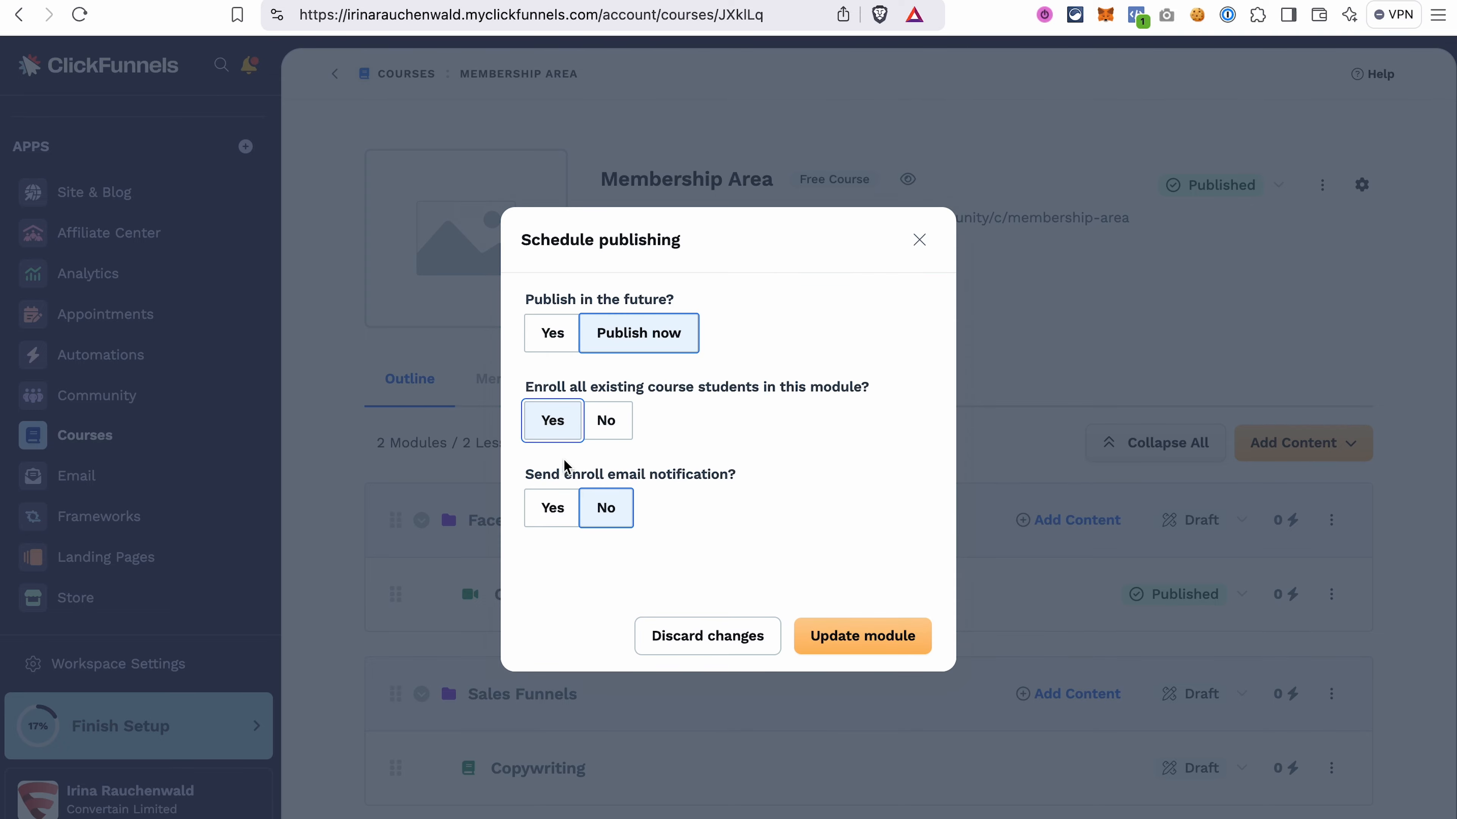
{"action": "left_click", "coordinate": [866, 630]}
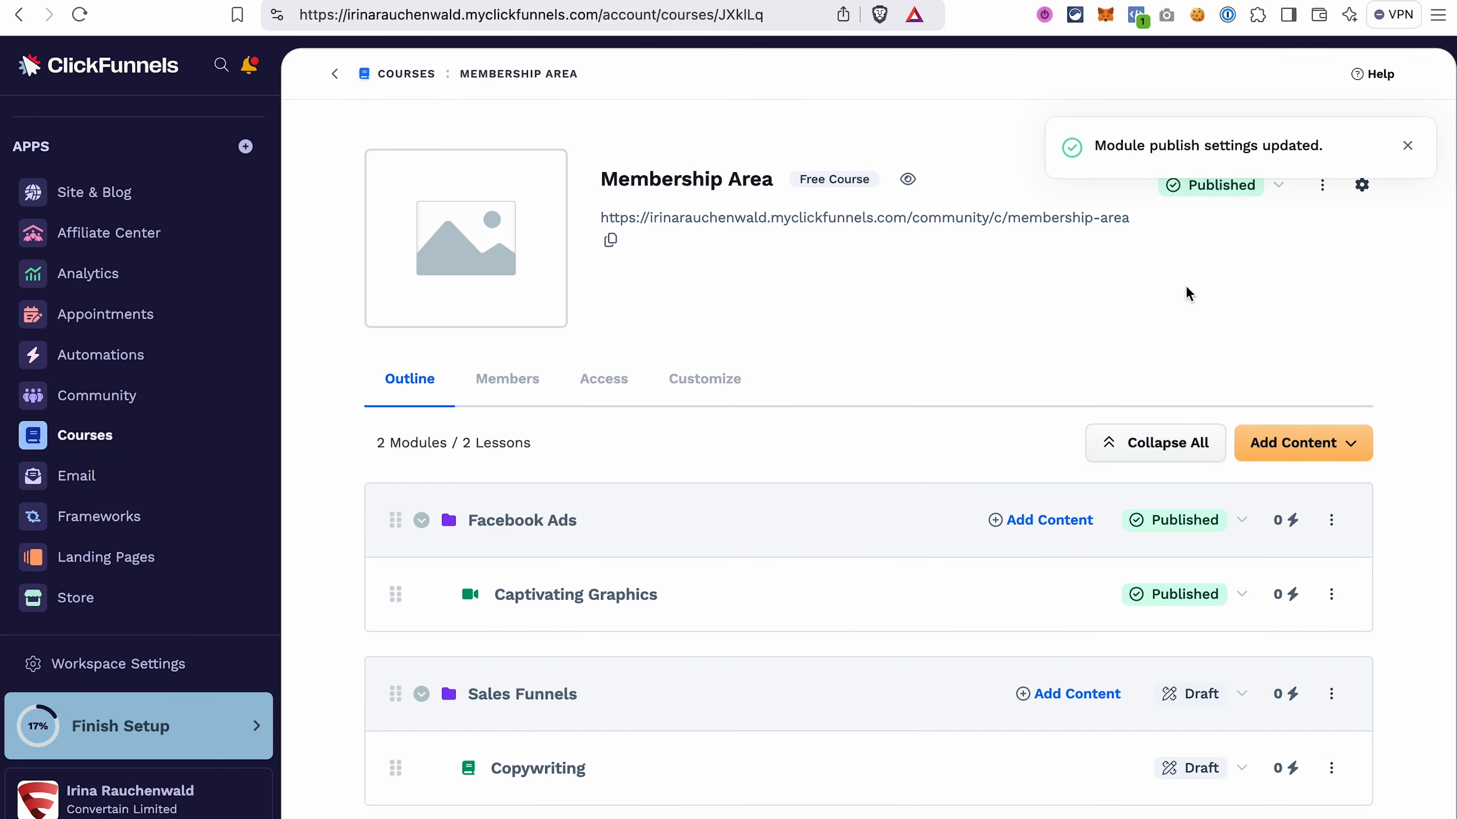
Step: Preview the published Captivating Graphics lesson and examine its video and page layout
{"action": "left_click", "coordinate": [1331, 594]}
{"action": "left_click", "coordinate": [1298, 671]}
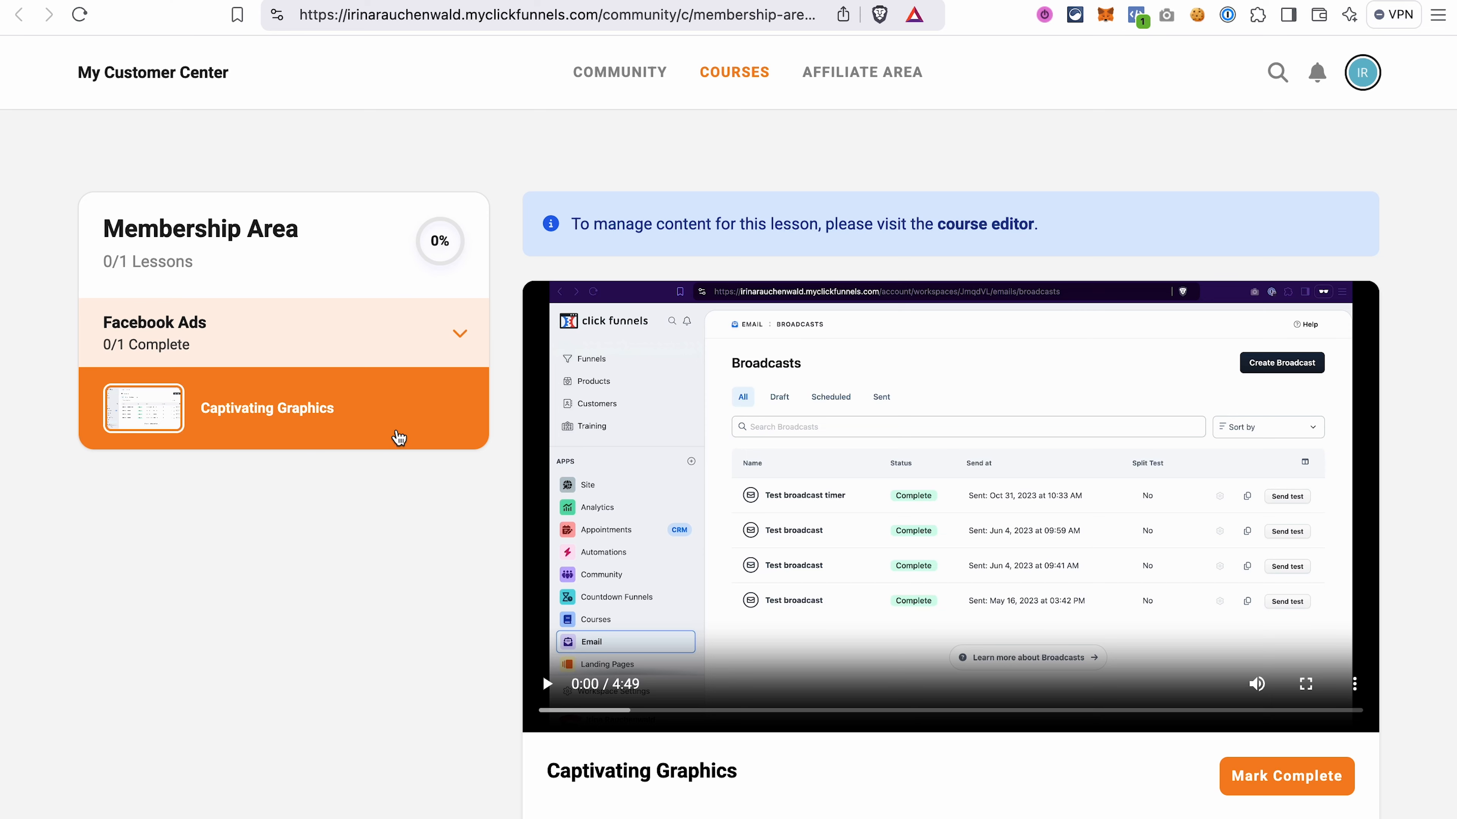
{"action": "scroll", "coordinate": [996, 443], "scroll_direction": "down", "scroll_amount": 2}
{"action": "scroll", "coordinate": [996, 444], "scroll_direction": "down", "scroll_amount": 5}
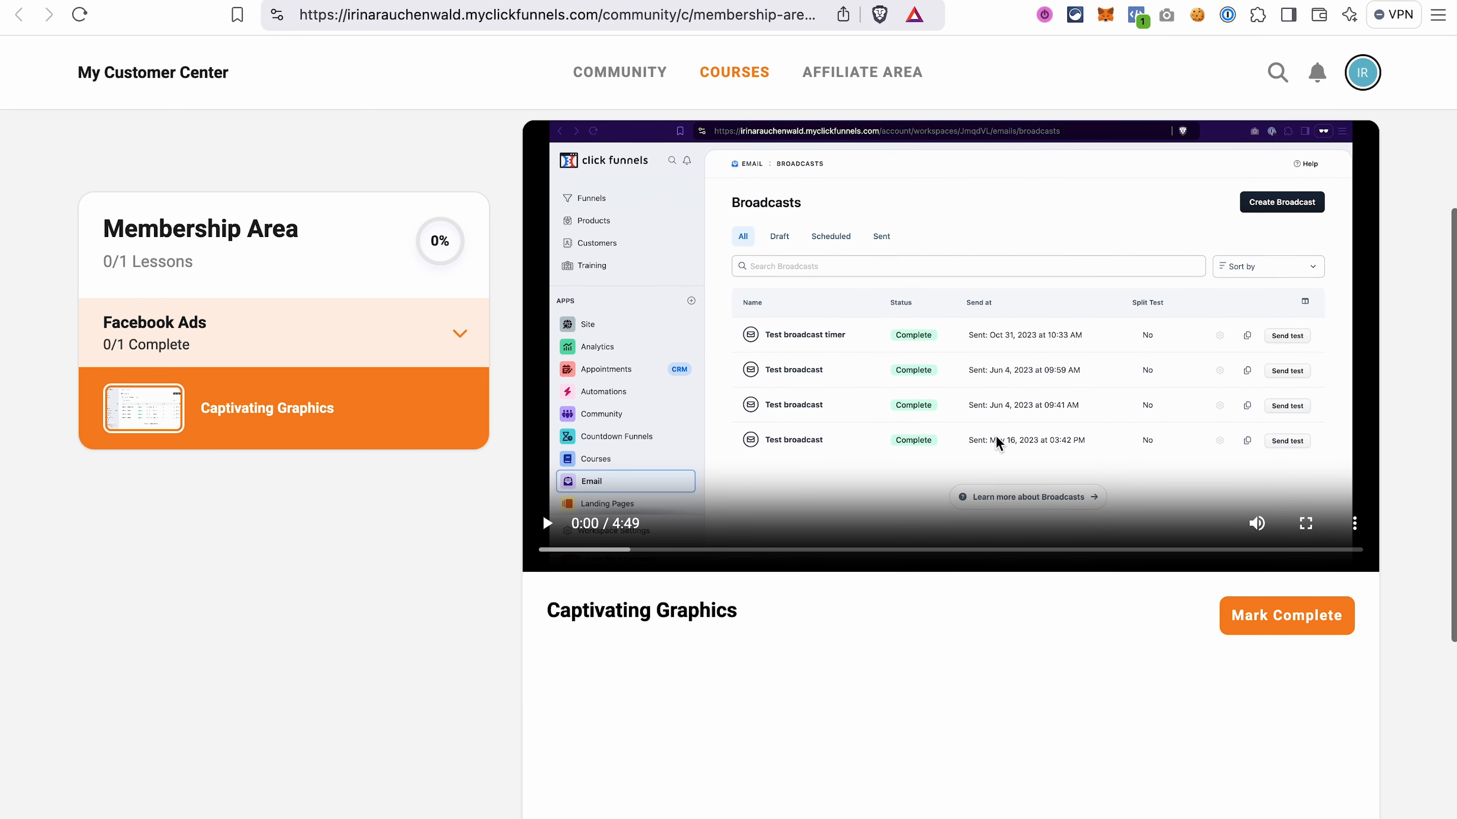
{"action": "scroll", "coordinate": [1072, 791], "scroll_direction": "up", "scroll_amount": 5}
{"action": "scroll", "coordinate": [1072, 790], "scroll_direction": "down", "scroll_amount": 5}
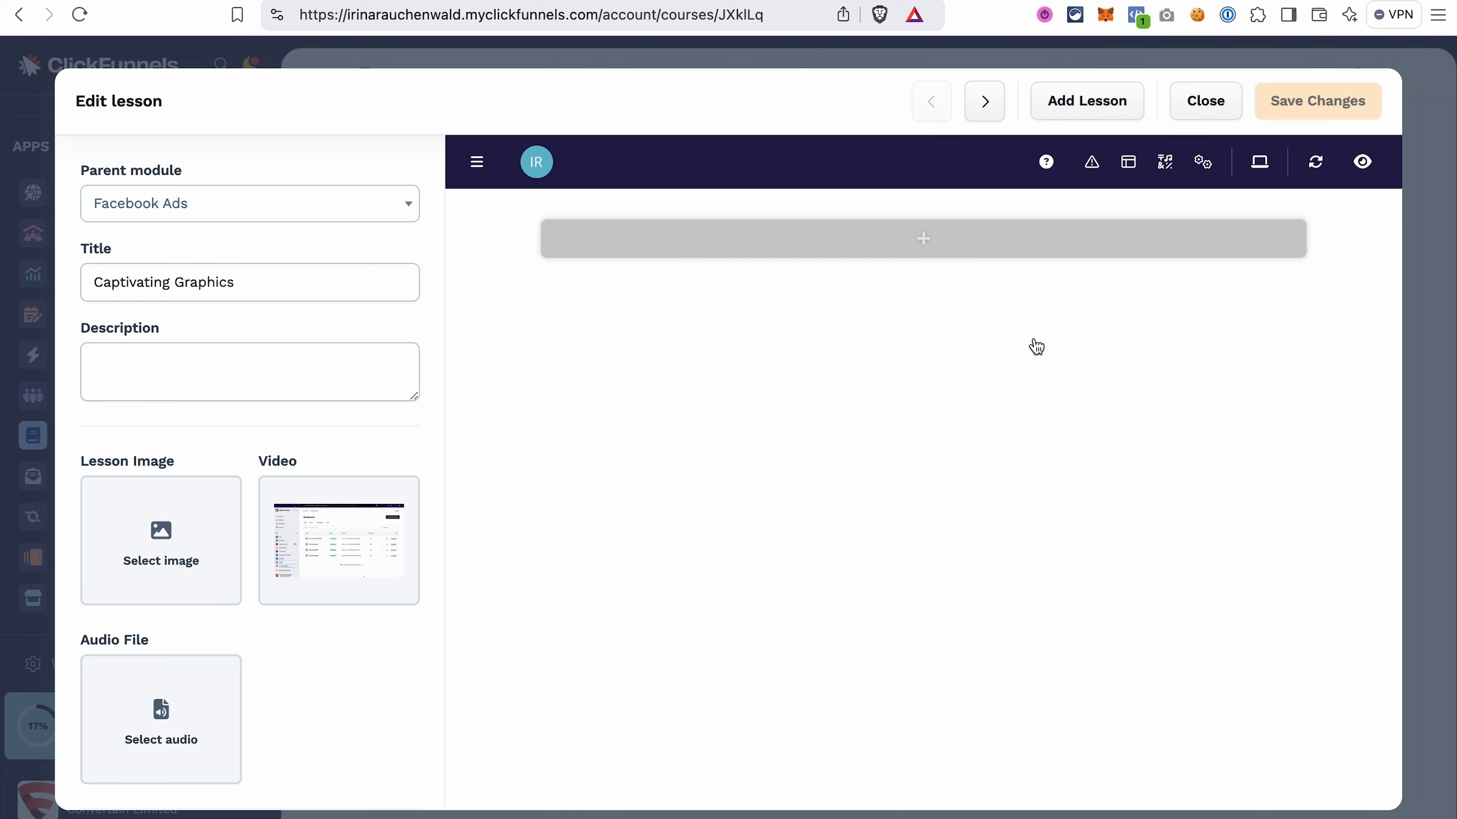
Step: Add a blank section with a row to the Captivating Graphics lesson page and place a media Video element in it
{"action": "left_click", "coordinate": [950, 248]}
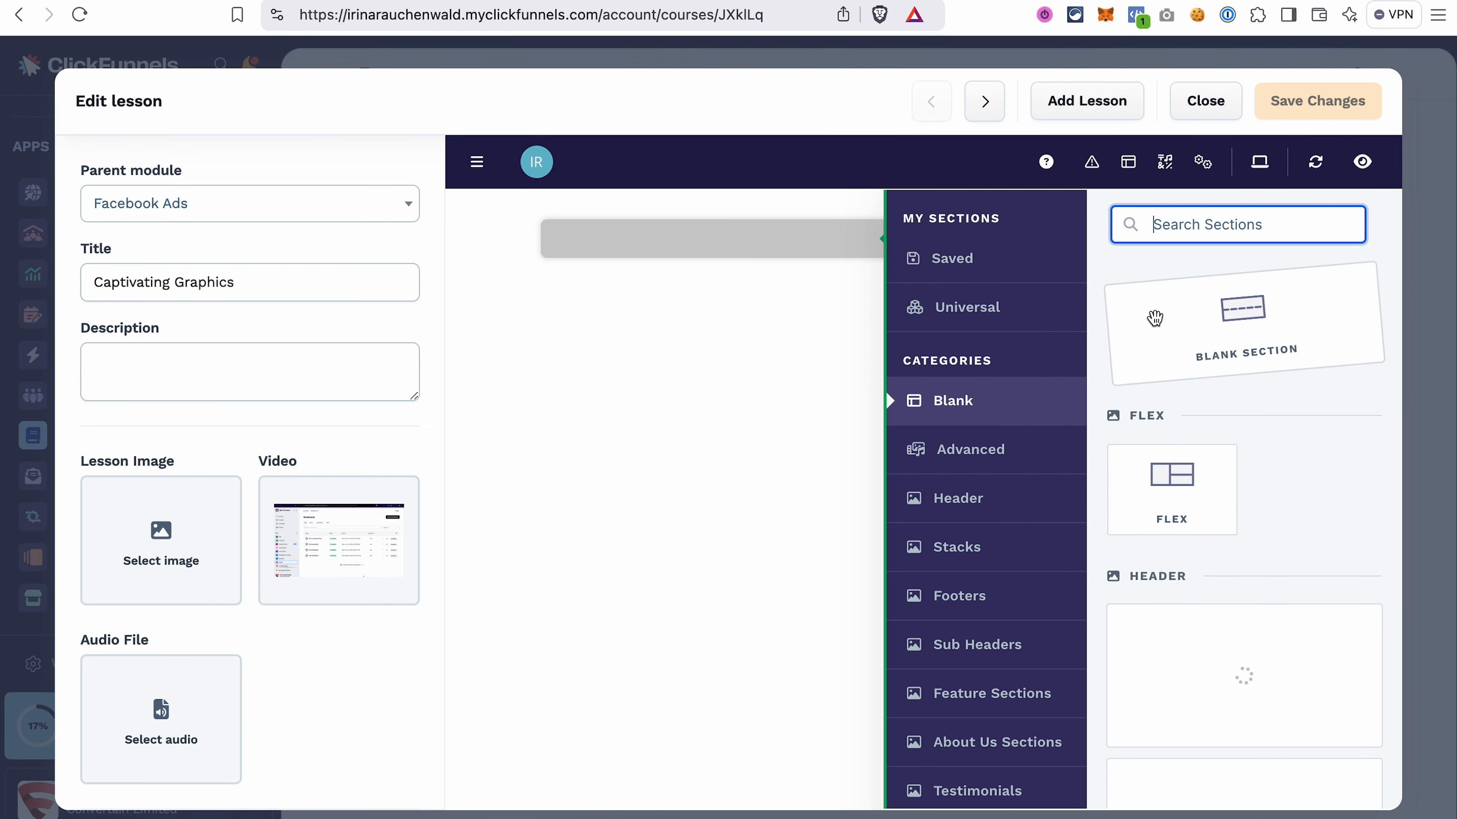
{"action": "left_click", "coordinate": [1154, 317]}
{"action": "left_click", "coordinate": [1174, 308]}
{"action": "left_click", "coordinate": [1204, 225]}
{"action": "type", "text": "vide"}
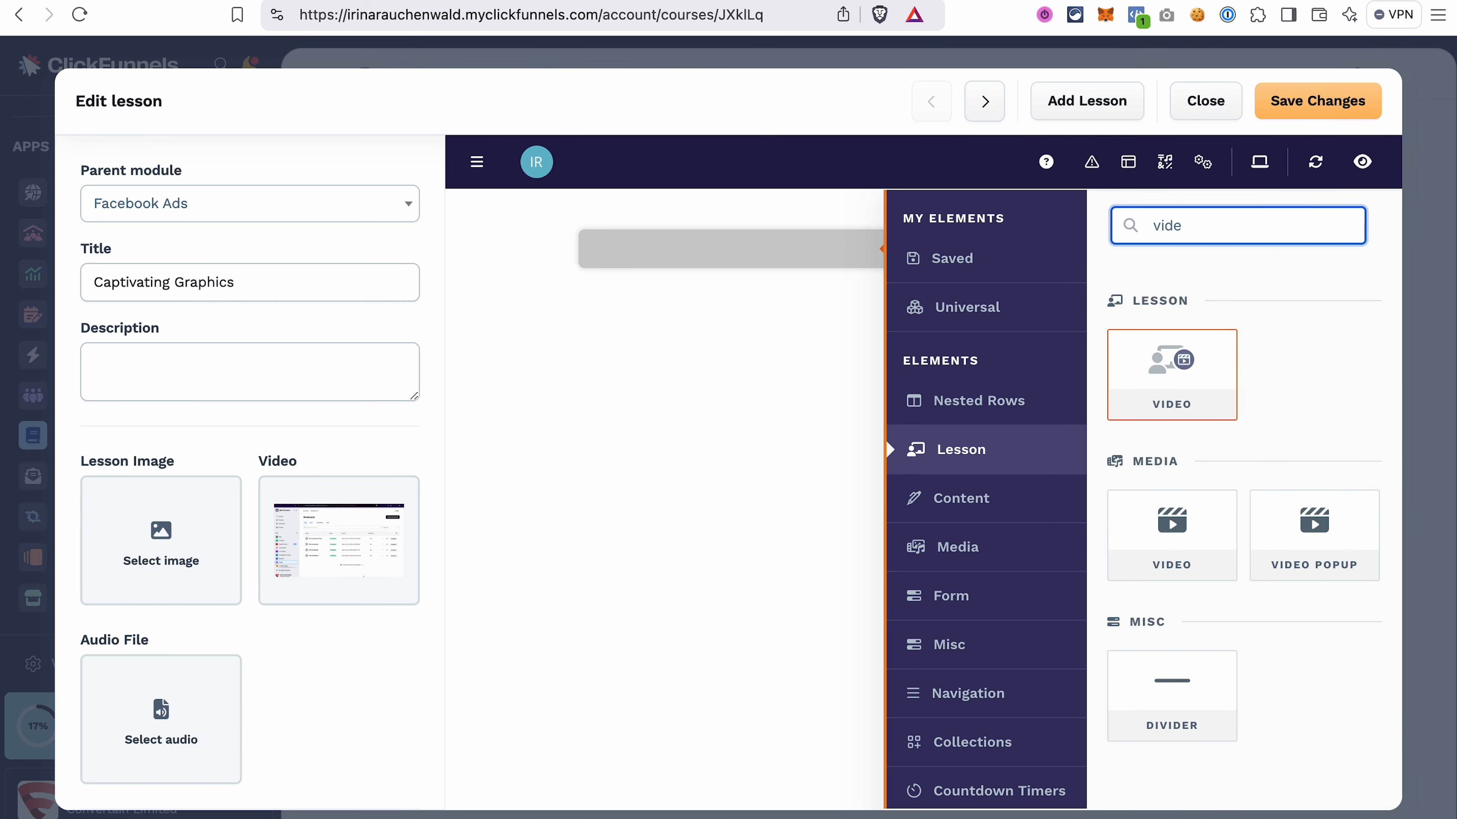
{"action": "left_click_drag", "start_coordinate": [1170, 531], "coordinate": [703, 521]}
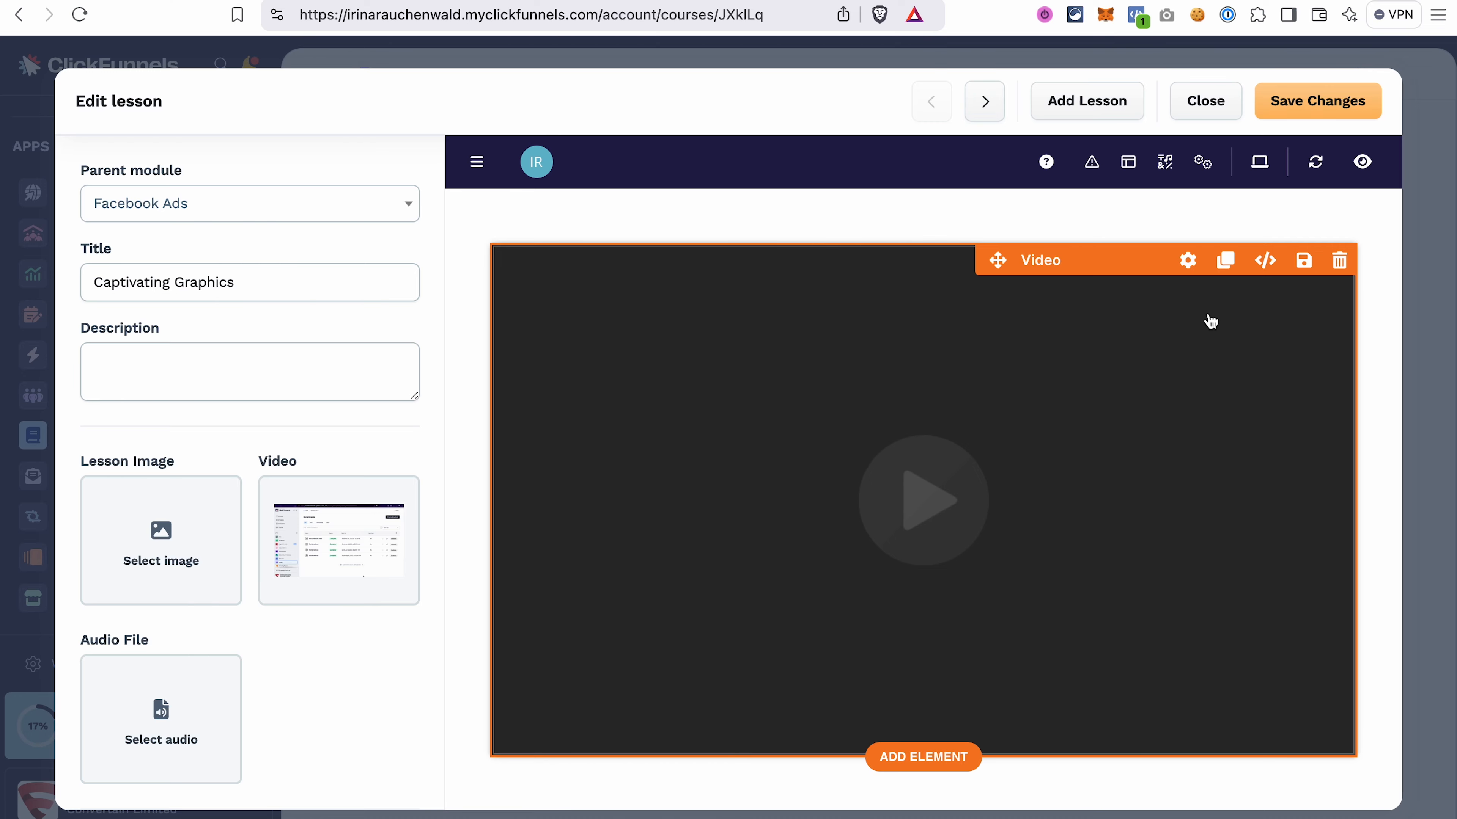
Step: Set the new Video element's URL to the copied YouTube link and close its settings
{"action": "left_click", "coordinate": [1189, 263]}
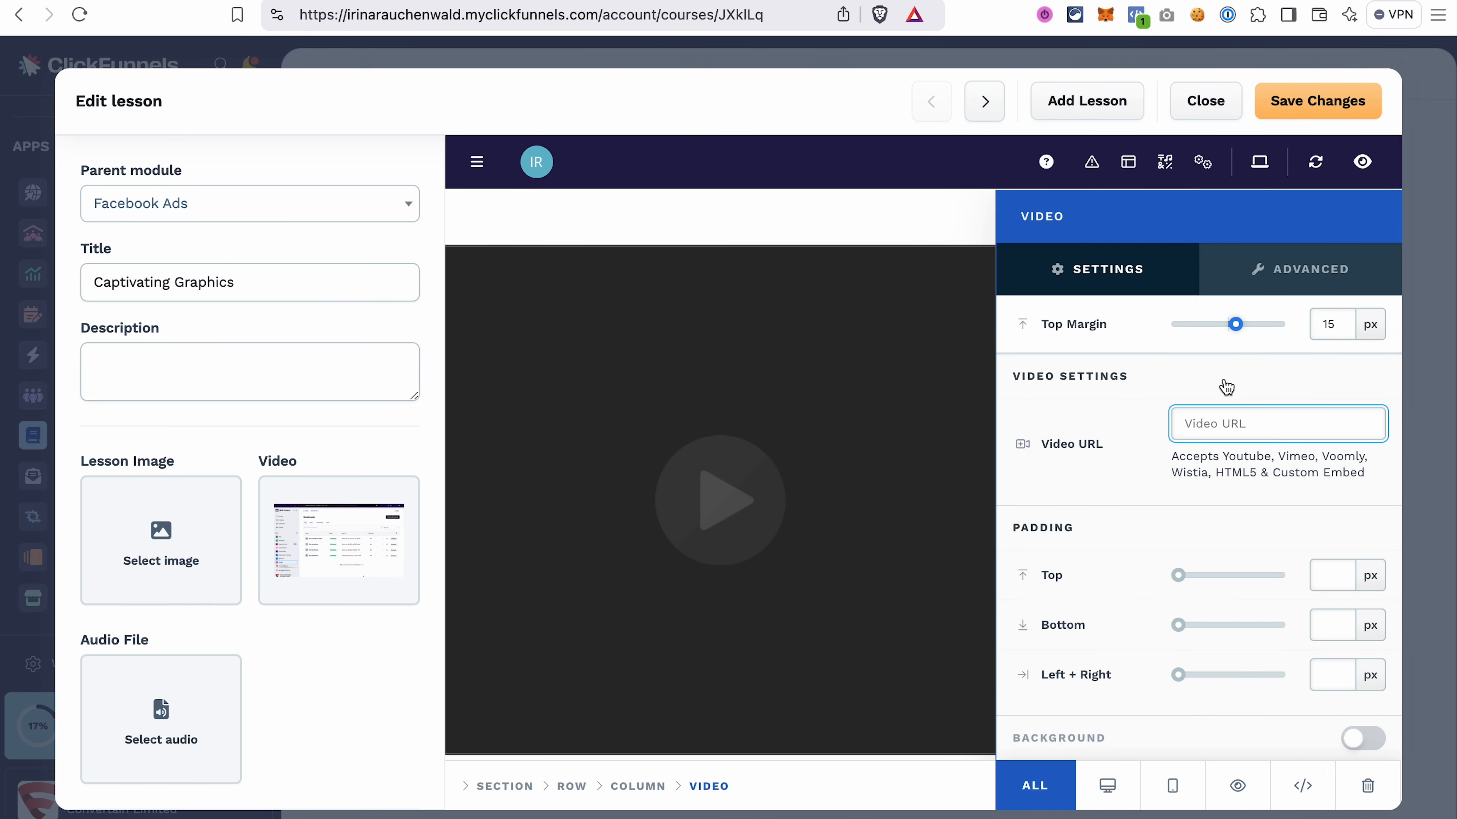
{"action": "left_click", "coordinate": [1199, 418]}
{"action": "key", "text": "super+v"}
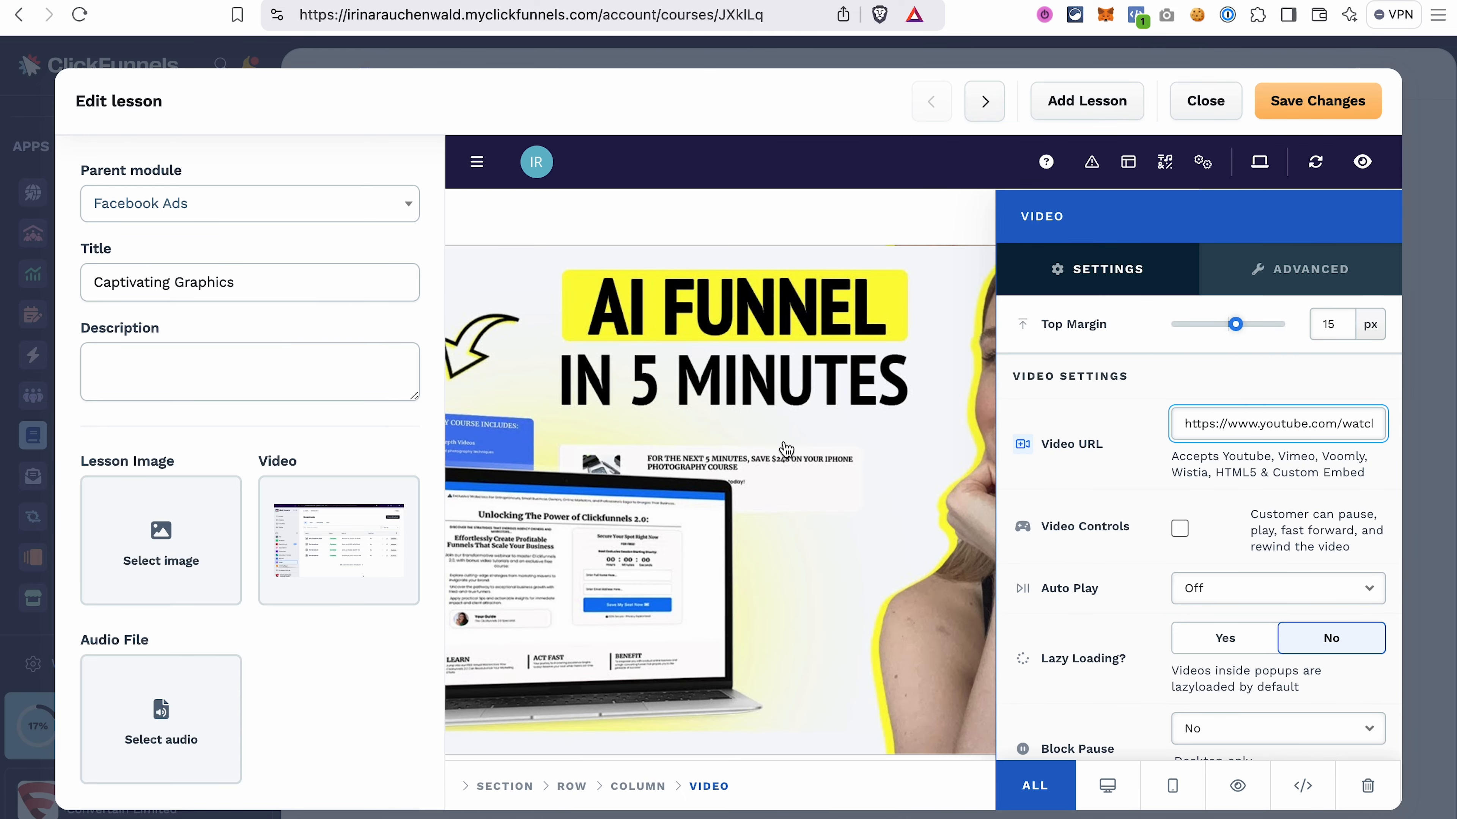
{"action": "left_click", "coordinate": [785, 449]}
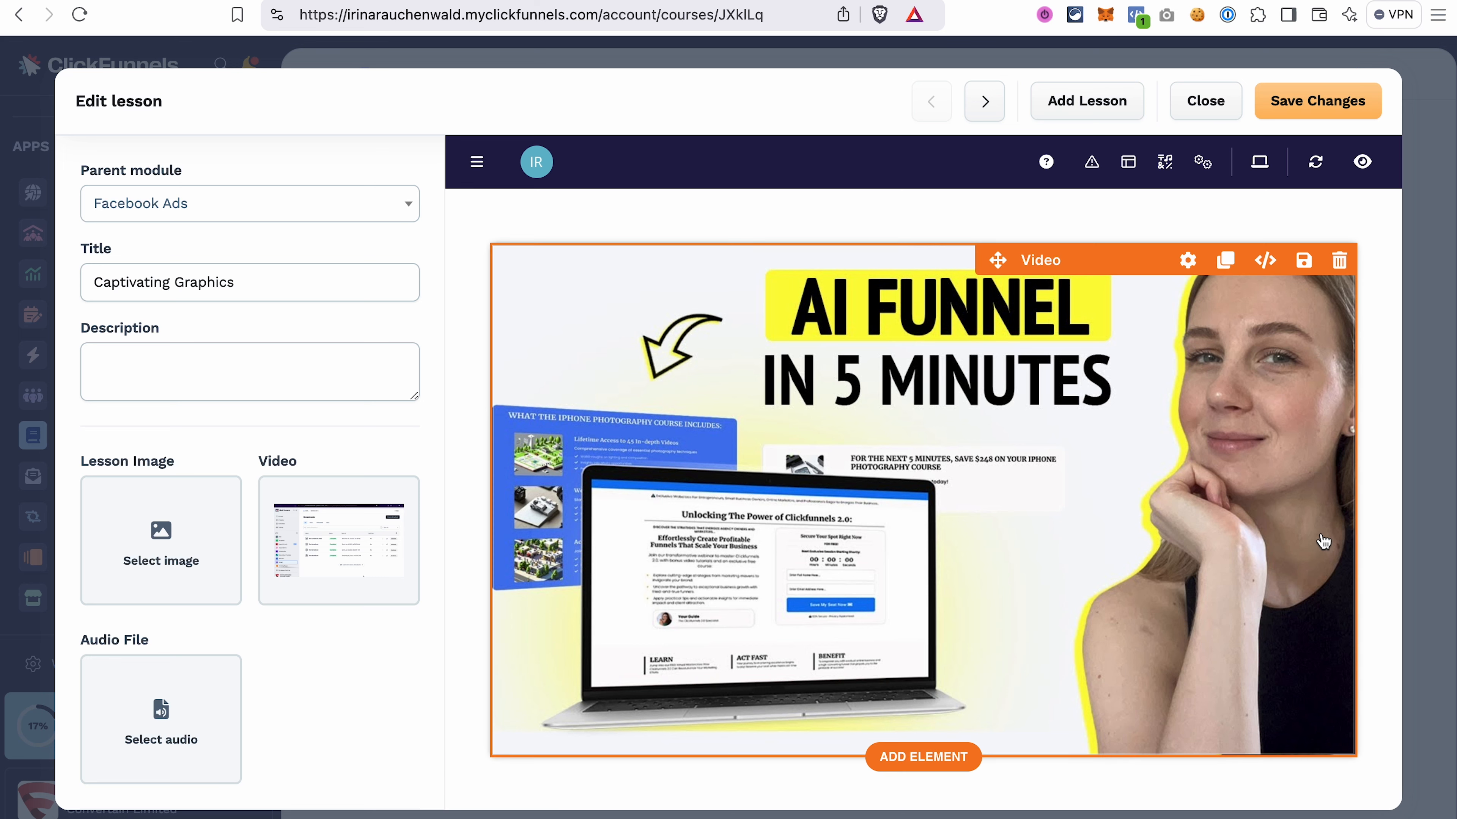
Step: Add a Paragraph element directly below the video on the lesson page
{"action": "left_click", "coordinate": [946, 758]}
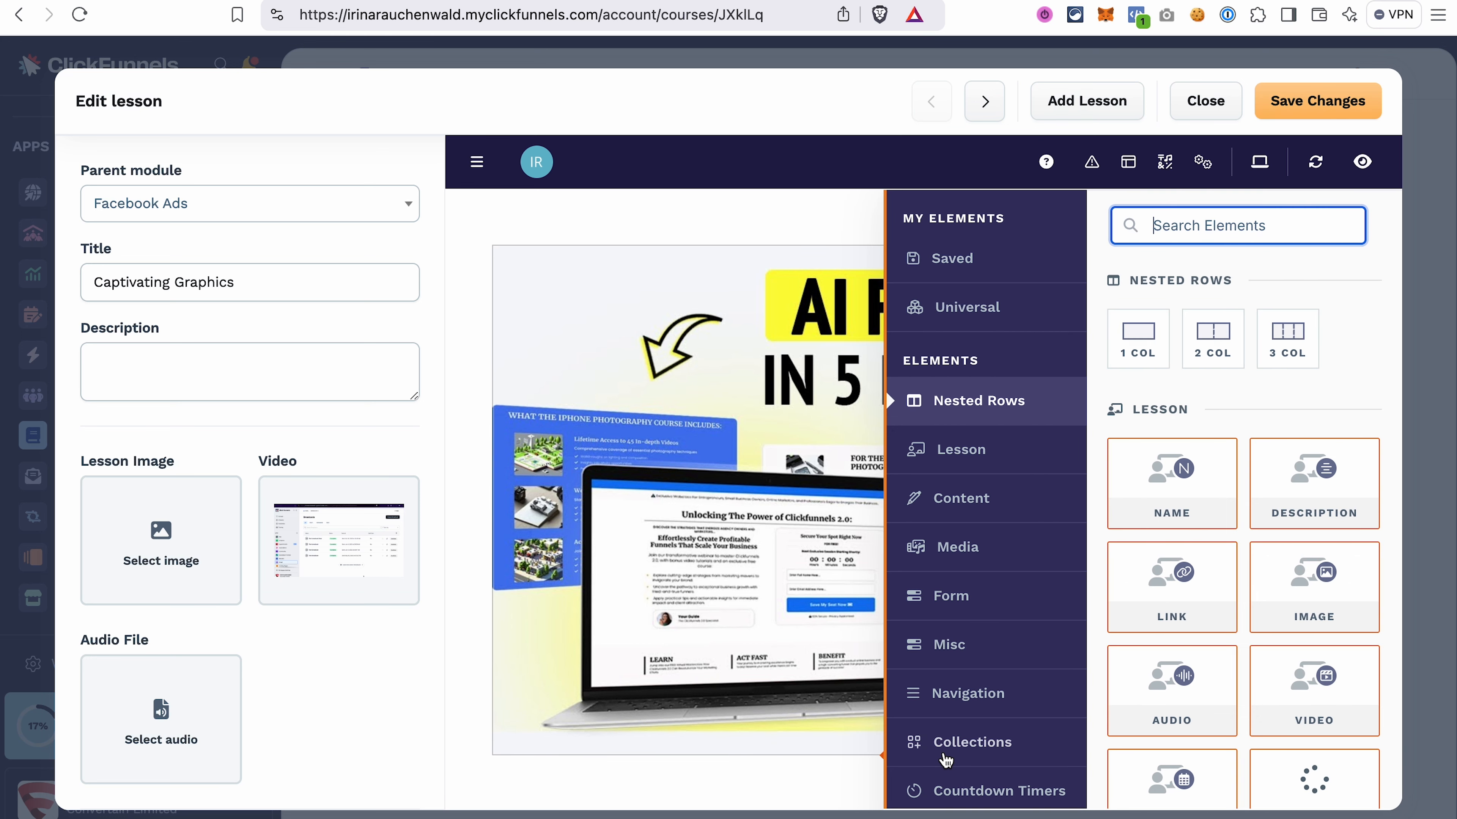
{"action": "type", "text": "par"}
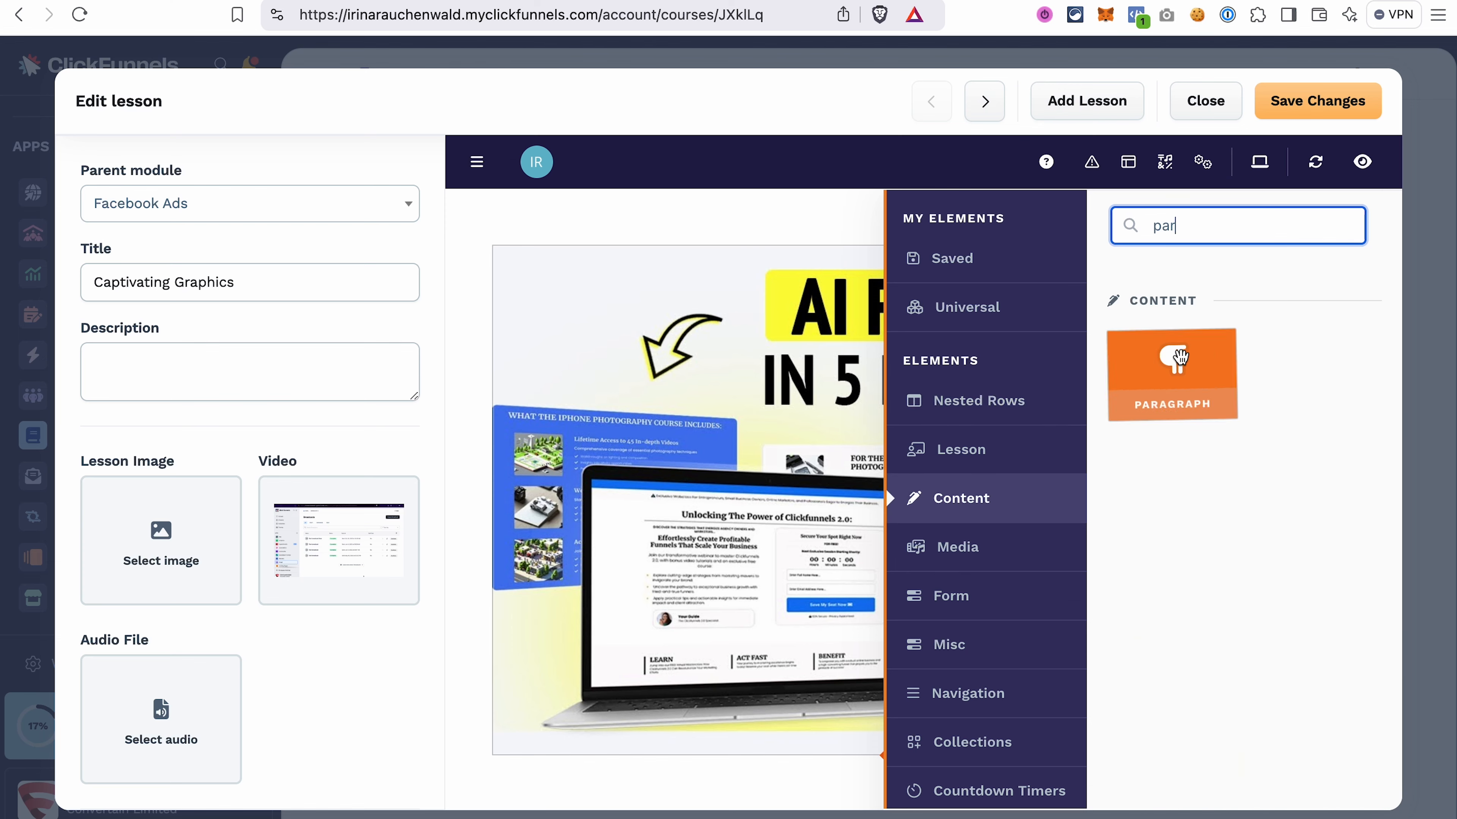
{"action": "left_click_drag", "start_coordinate": [1171, 373], "coordinate": [722, 753]}
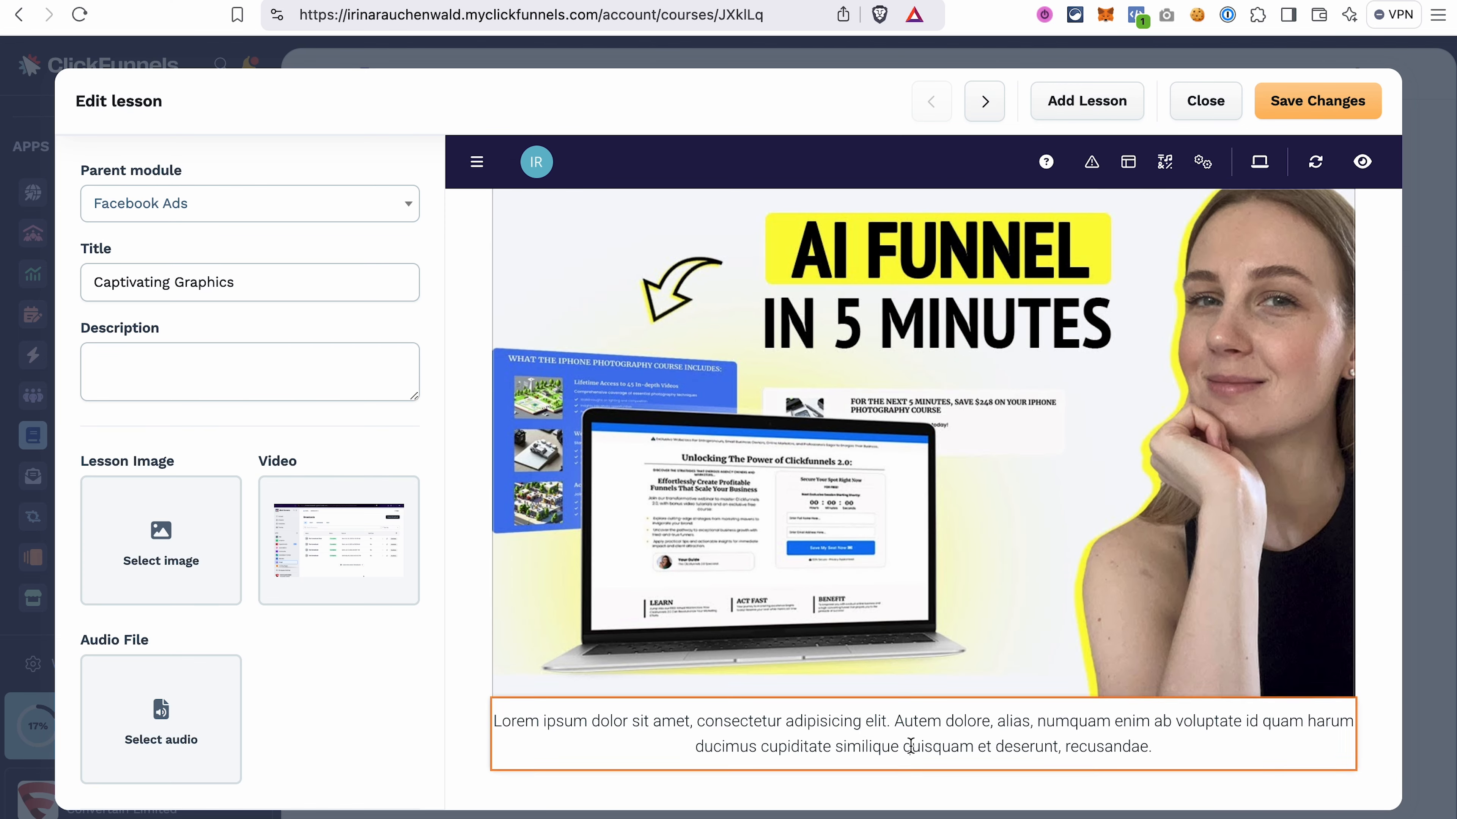
Step: Set the paragraph's top margin to 20 px and close its settings
{"action": "left_click", "coordinate": [1186, 683]}
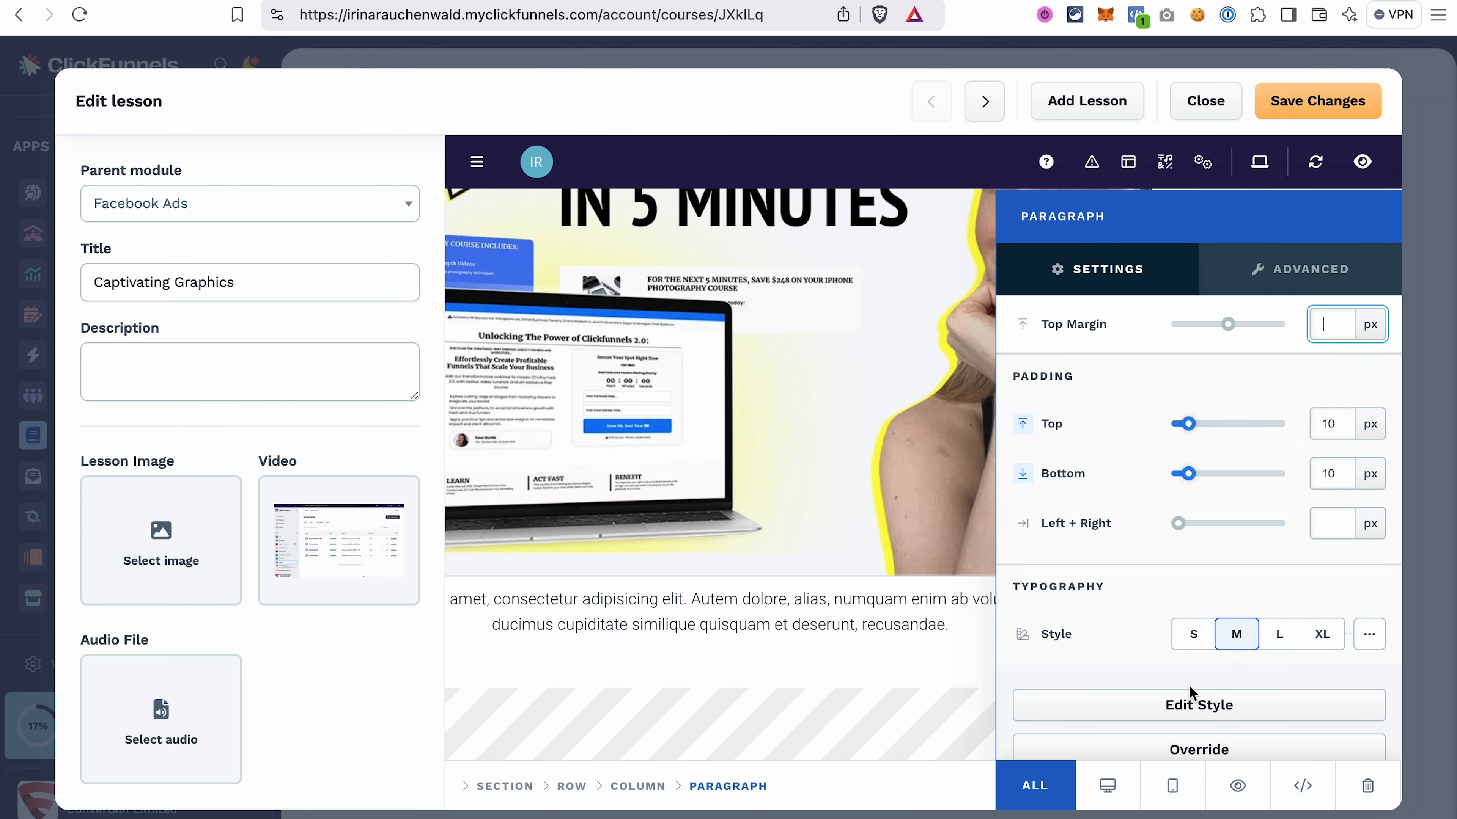
{"action": "left_click", "coordinate": [1227, 326]}
{"action": "left_click_drag", "start_coordinate": [1231, 331], "coordinate": [1240, 332]}
{"action": "left_click", "coordinate": [852, 661]}
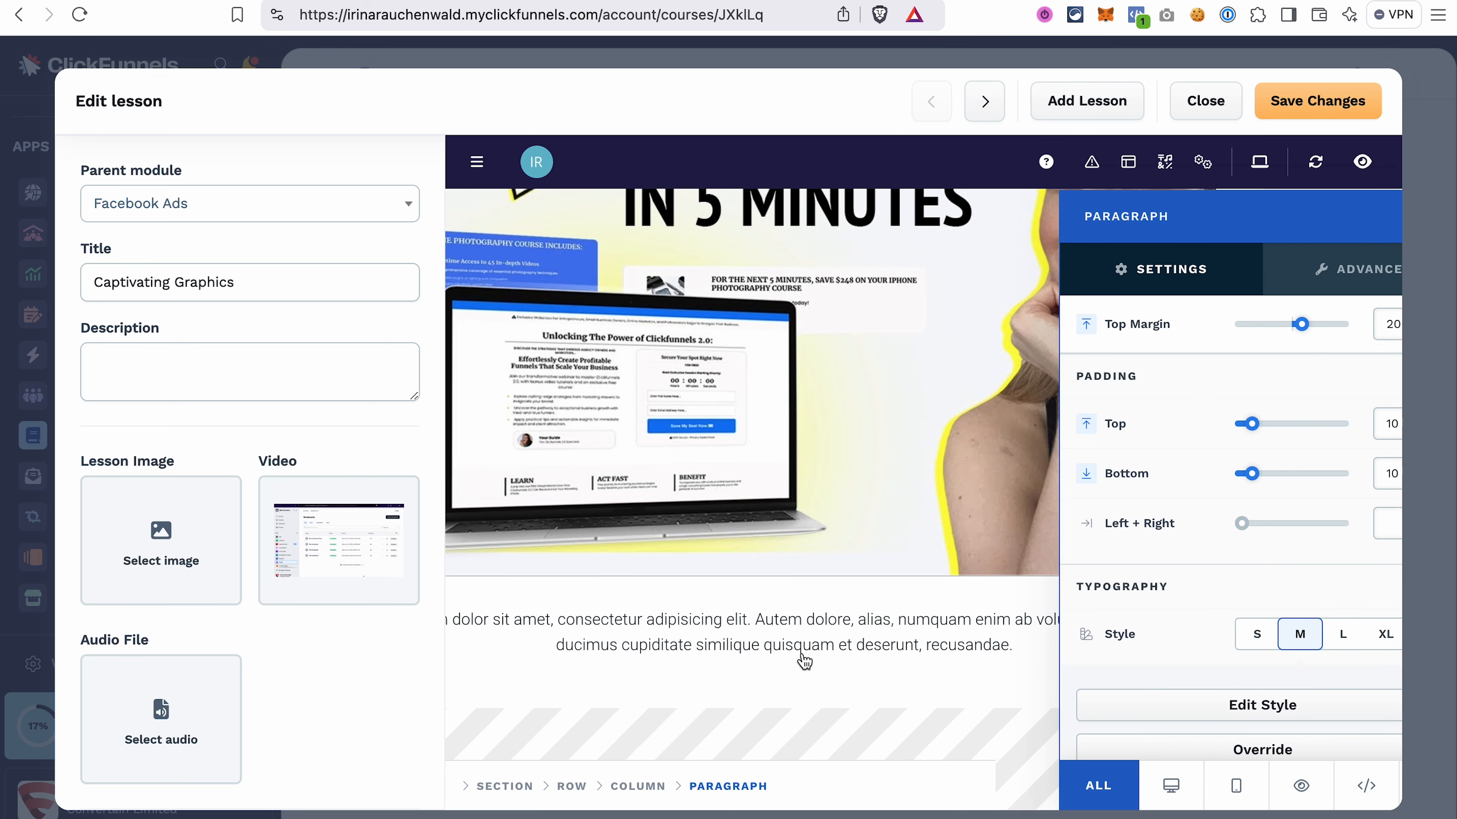
Step: Left-align the placeholder paragraph text below the video
{"action": "left_click", "coordinate": [751, 643]}
{"action": "left_click", "coordinate": [795, 577]}
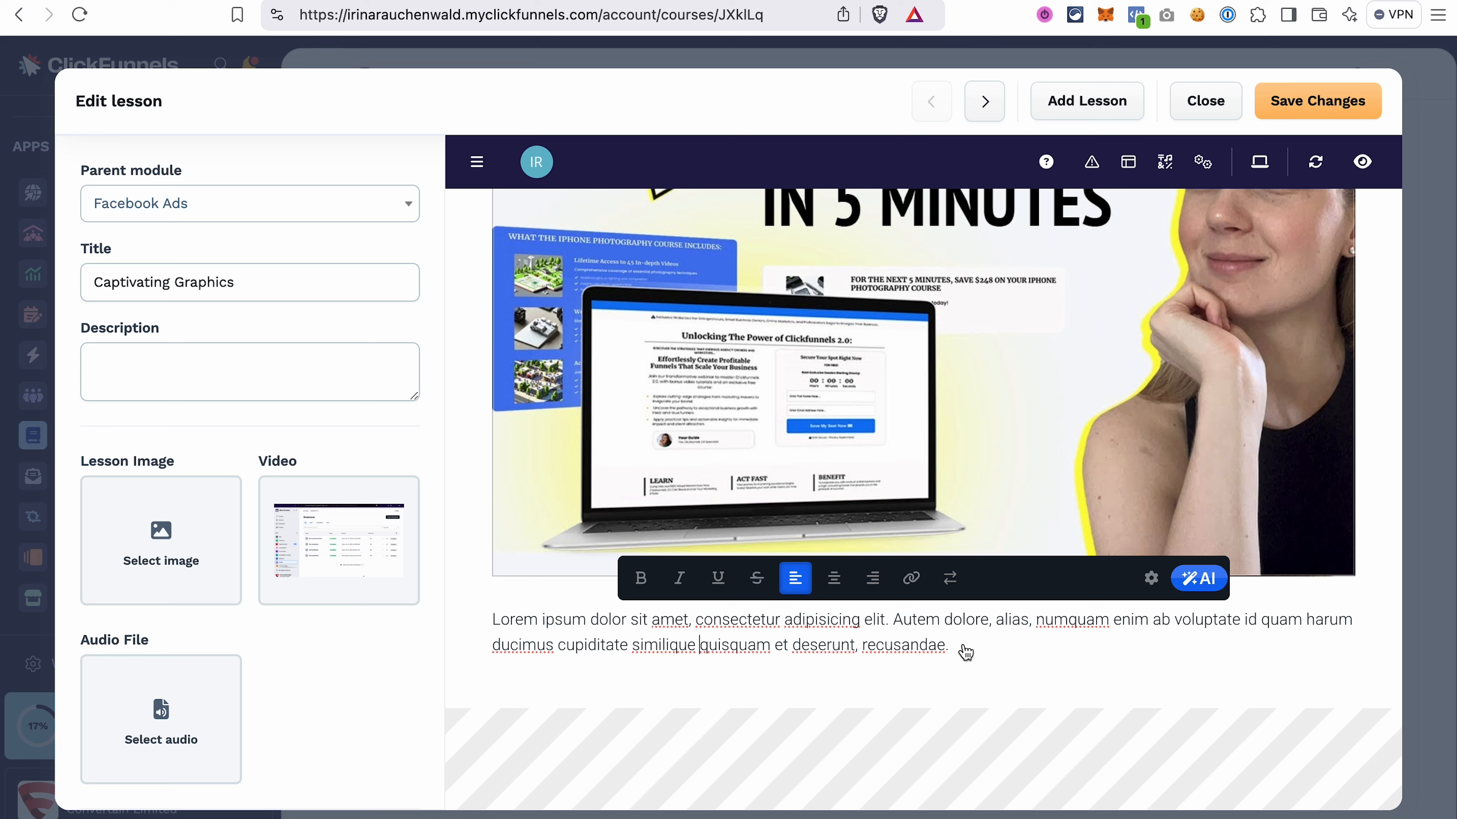
{"action": "left_click", "coordinate": [1000, 682]}
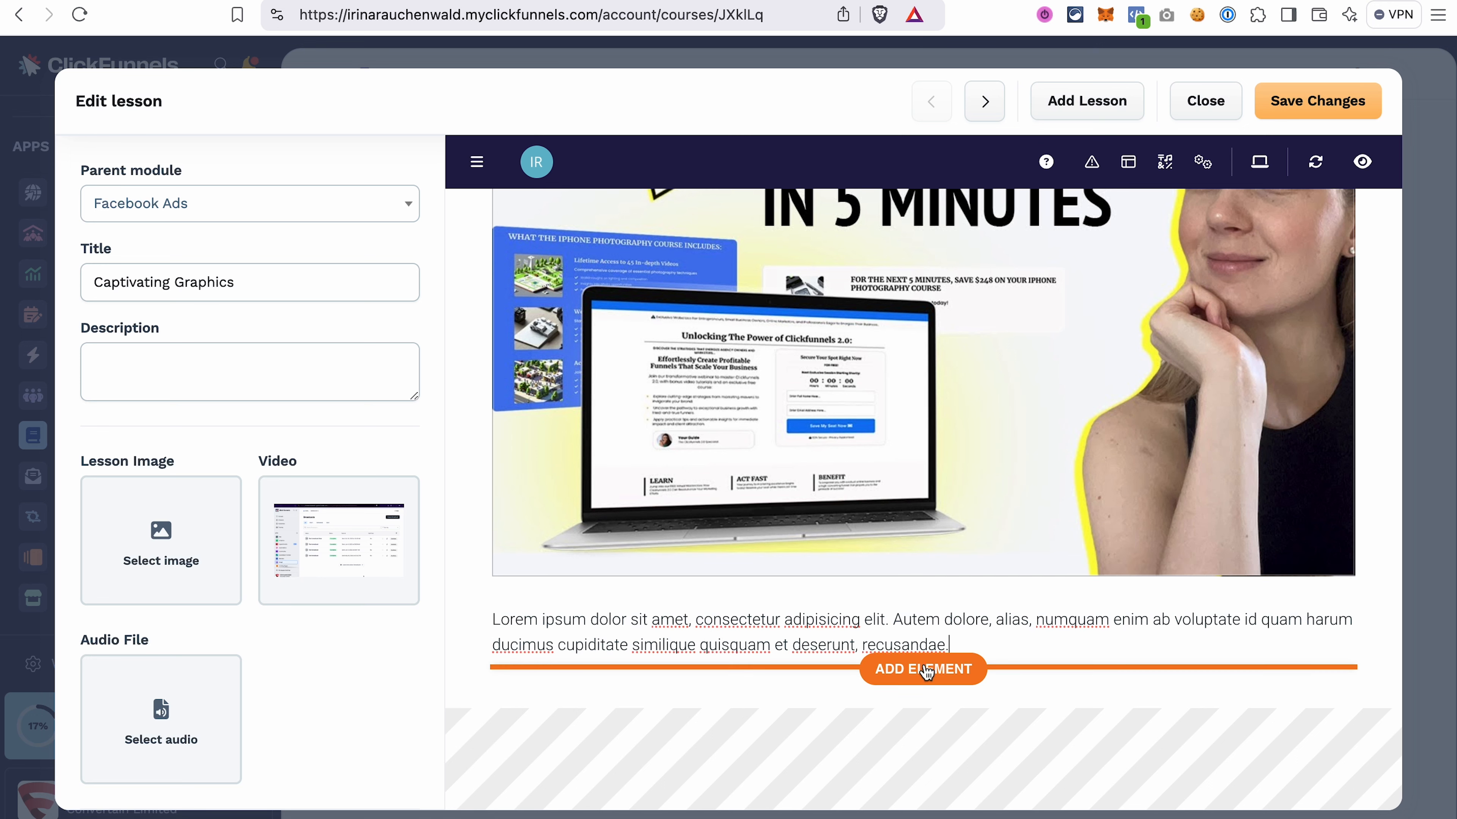
Step: Add a Bullet List element directly below the paragraph
{"action": "left_click", "coordinate": [927, 671]}
{"action": "type", "text": "list"}
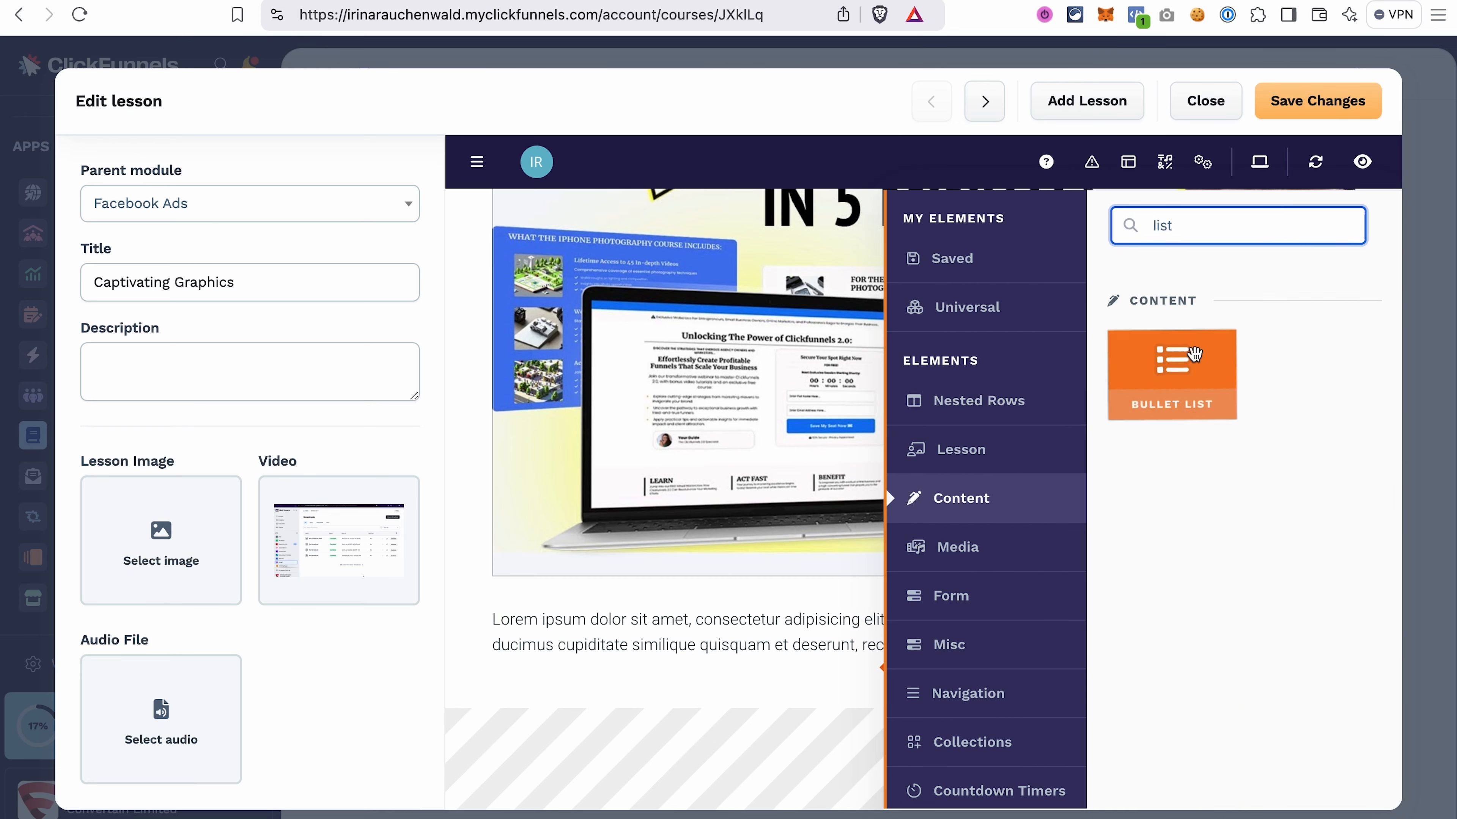
{"action": "left_click", "coordinate": [1171, 370]}
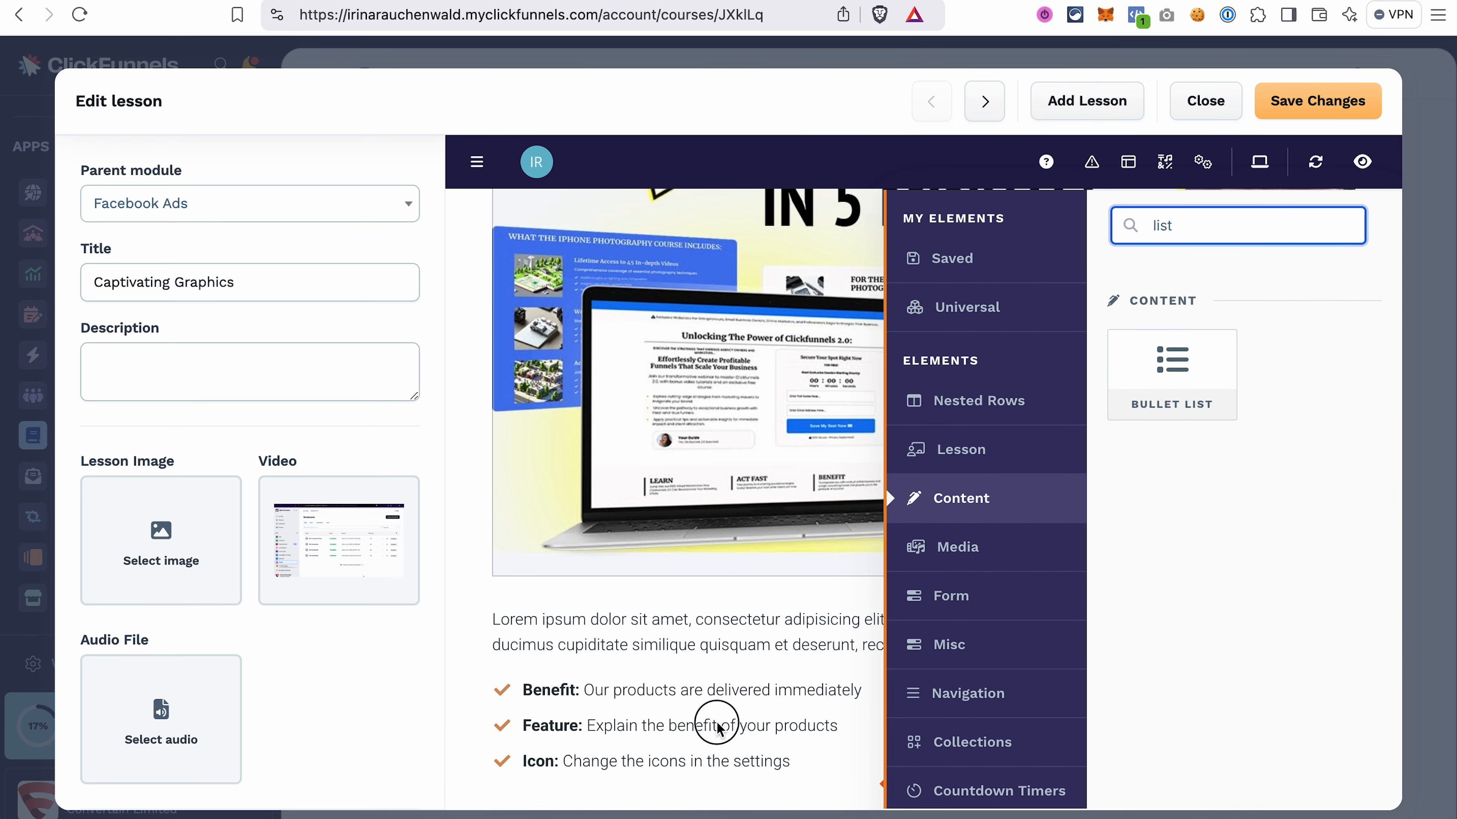
Step: Add a three-column row below the row containing the video, paragraph and bullet list
{"action": "scroll", "coordinate": [1071, 683], "scroll_direction": "down", "scroll_amount": 3}
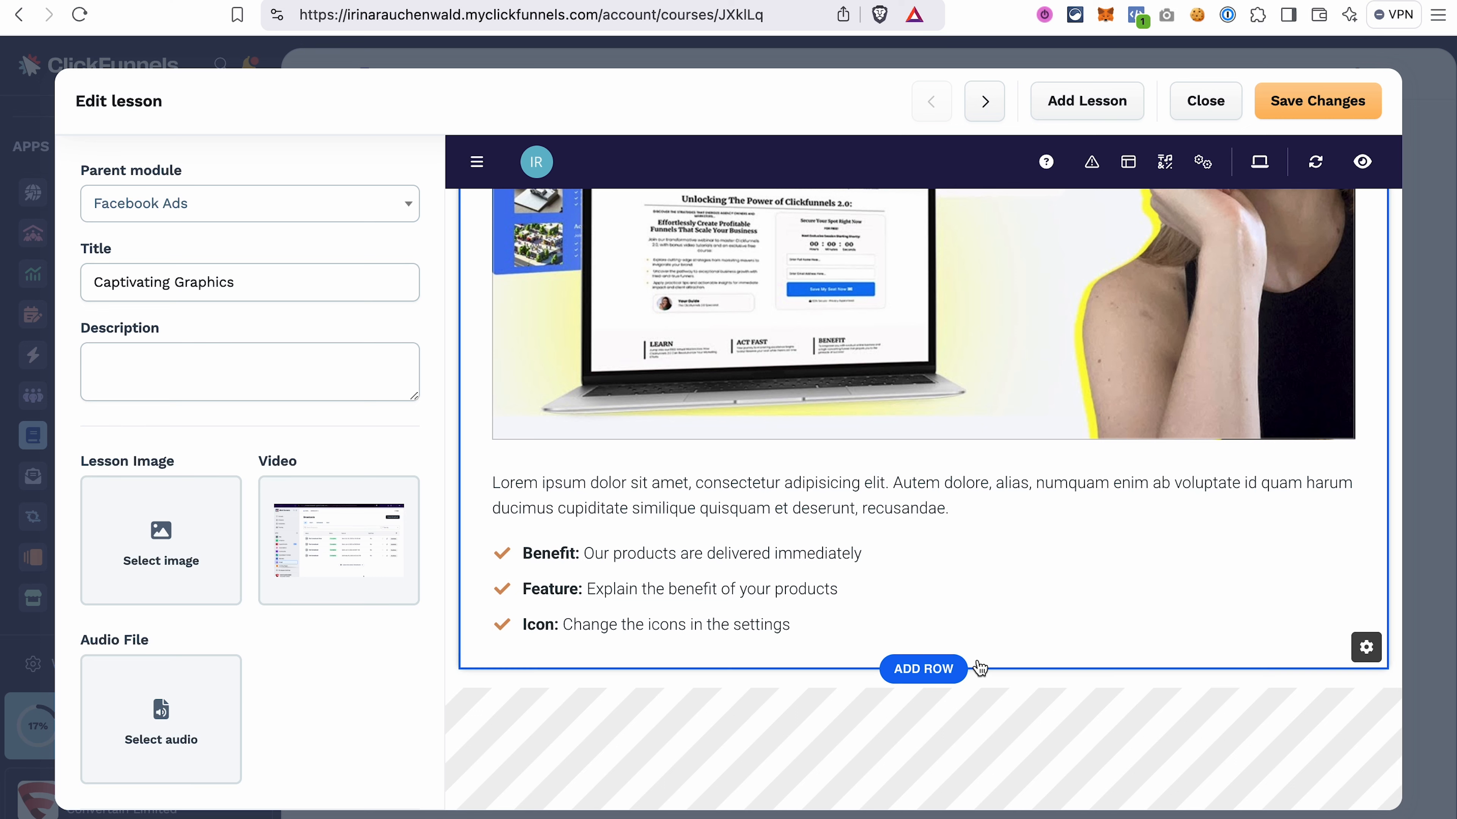
{"action": "left_click", "coordinate": [946, 669]}
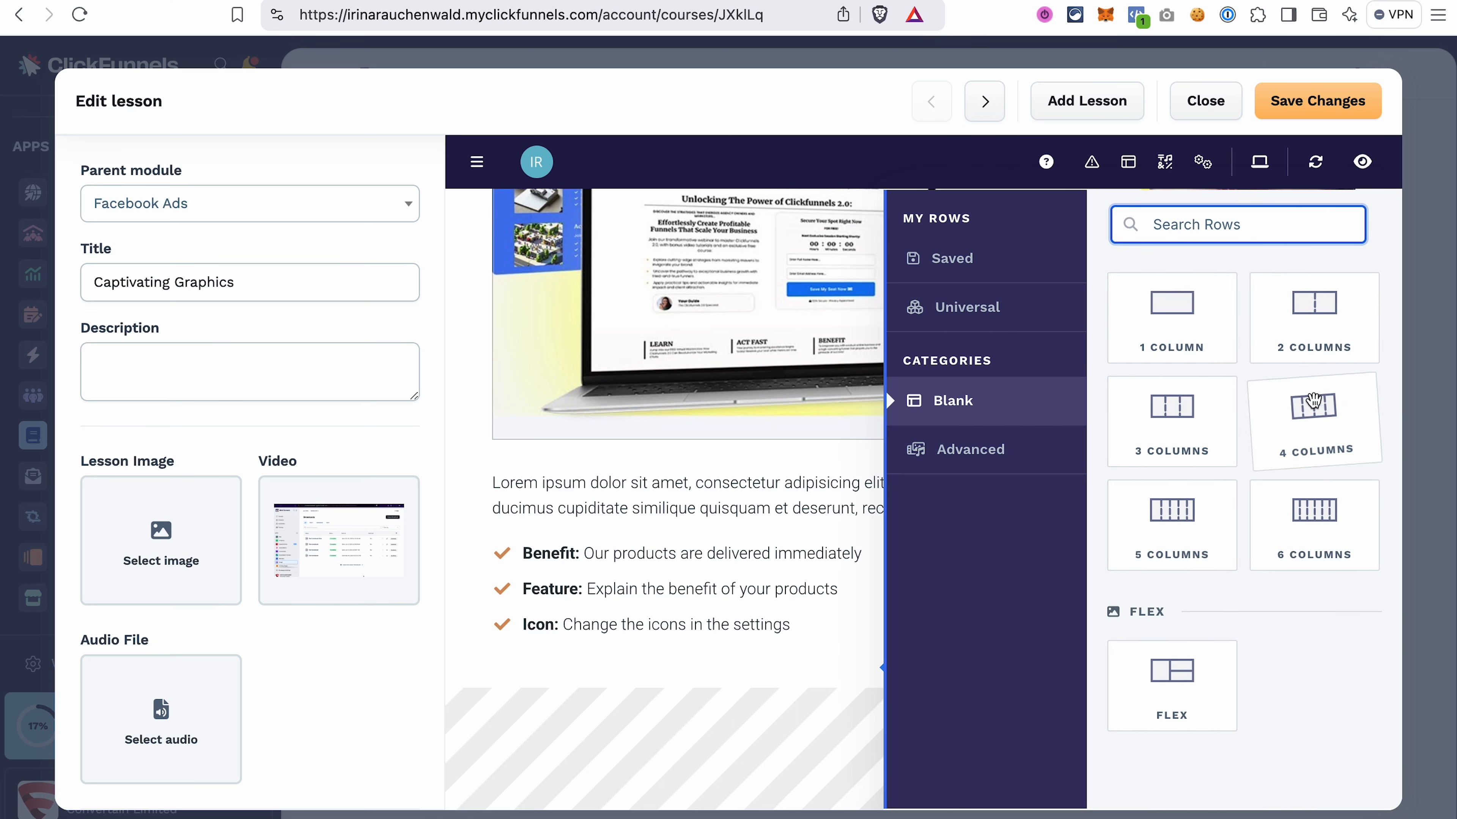
{"action": "left_click", "coordinate": [1192, 436]}
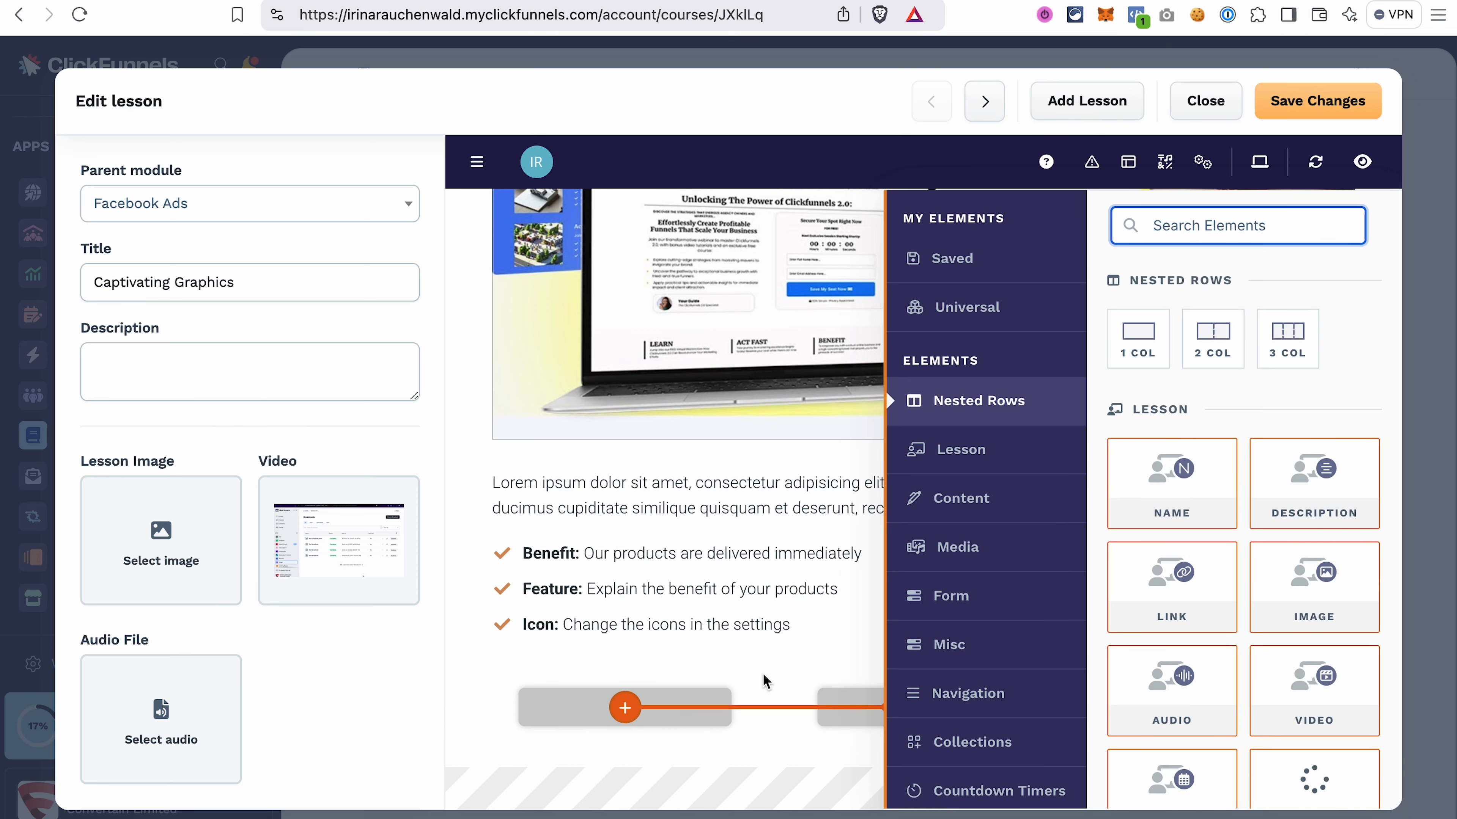
Step: Place a media Image element in the first column of the new three-column row
{"action": "left_click", "coordinate": [669, 712]}
{"action": "left_click", "coordinate": [628, 707]}
{"action": "type", "text": "ima"}
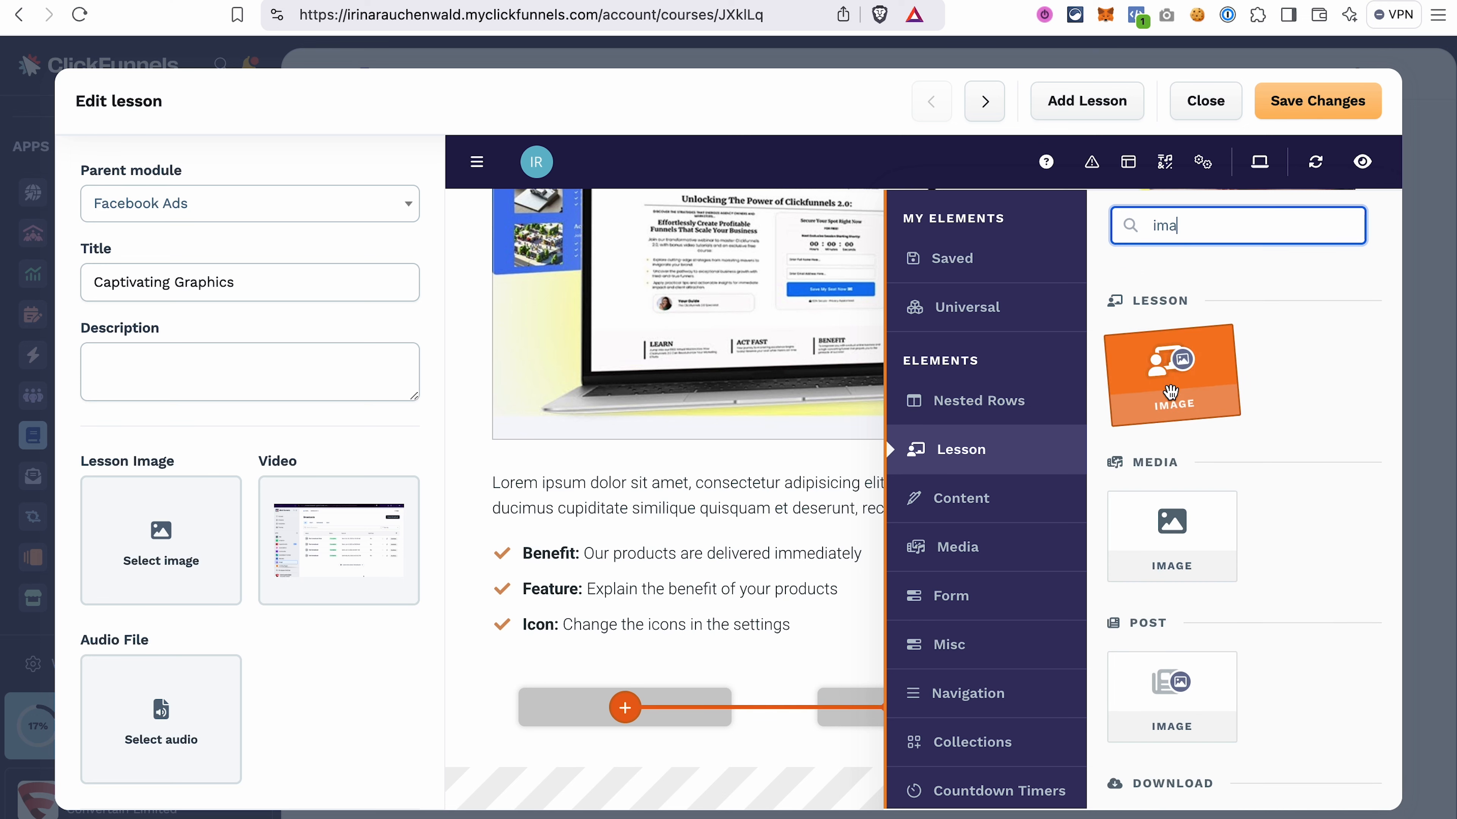
{"action": "left_click", "coordinate": [1172, 534]}
{"action": "left_click", "coordinate": [700, 563]}
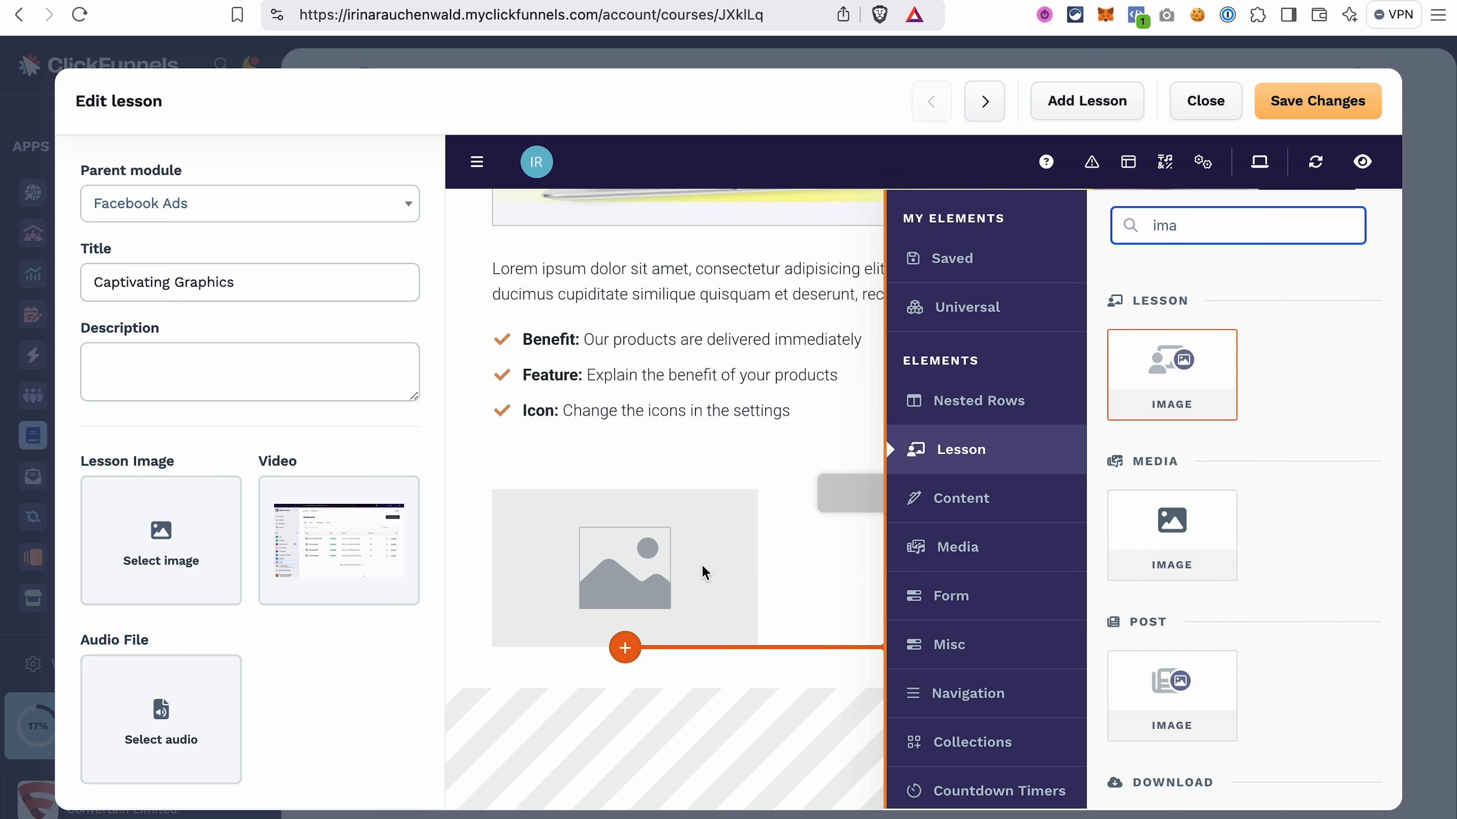
Step: Set the first column's placeholder image to the gallery photo of a woman working at a computer, and save the lesson
{"action": "left_click", "coordinate": [680, 527]}
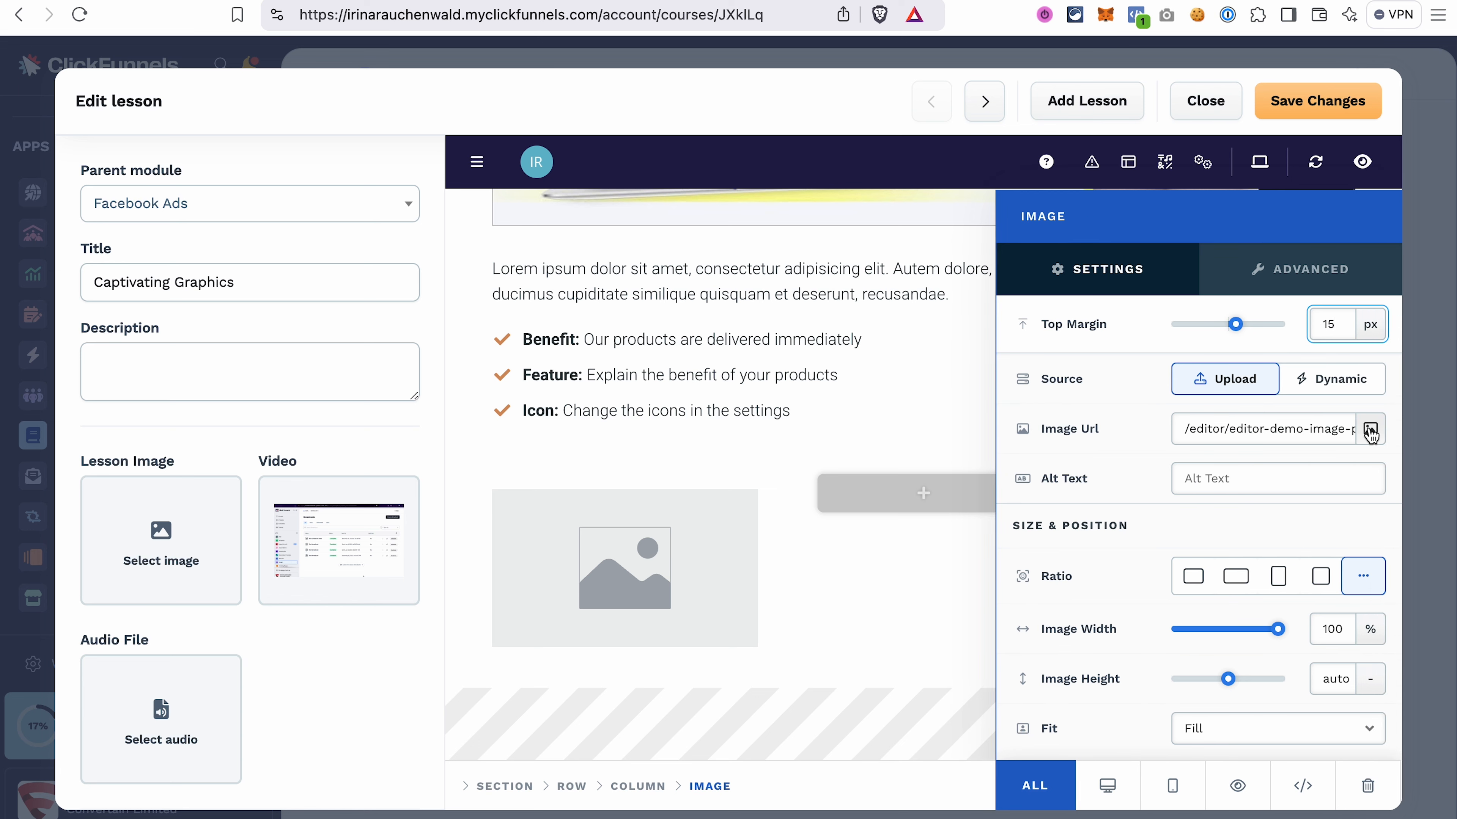
{"action": "left_click", "coordinate": [1369, 429]}
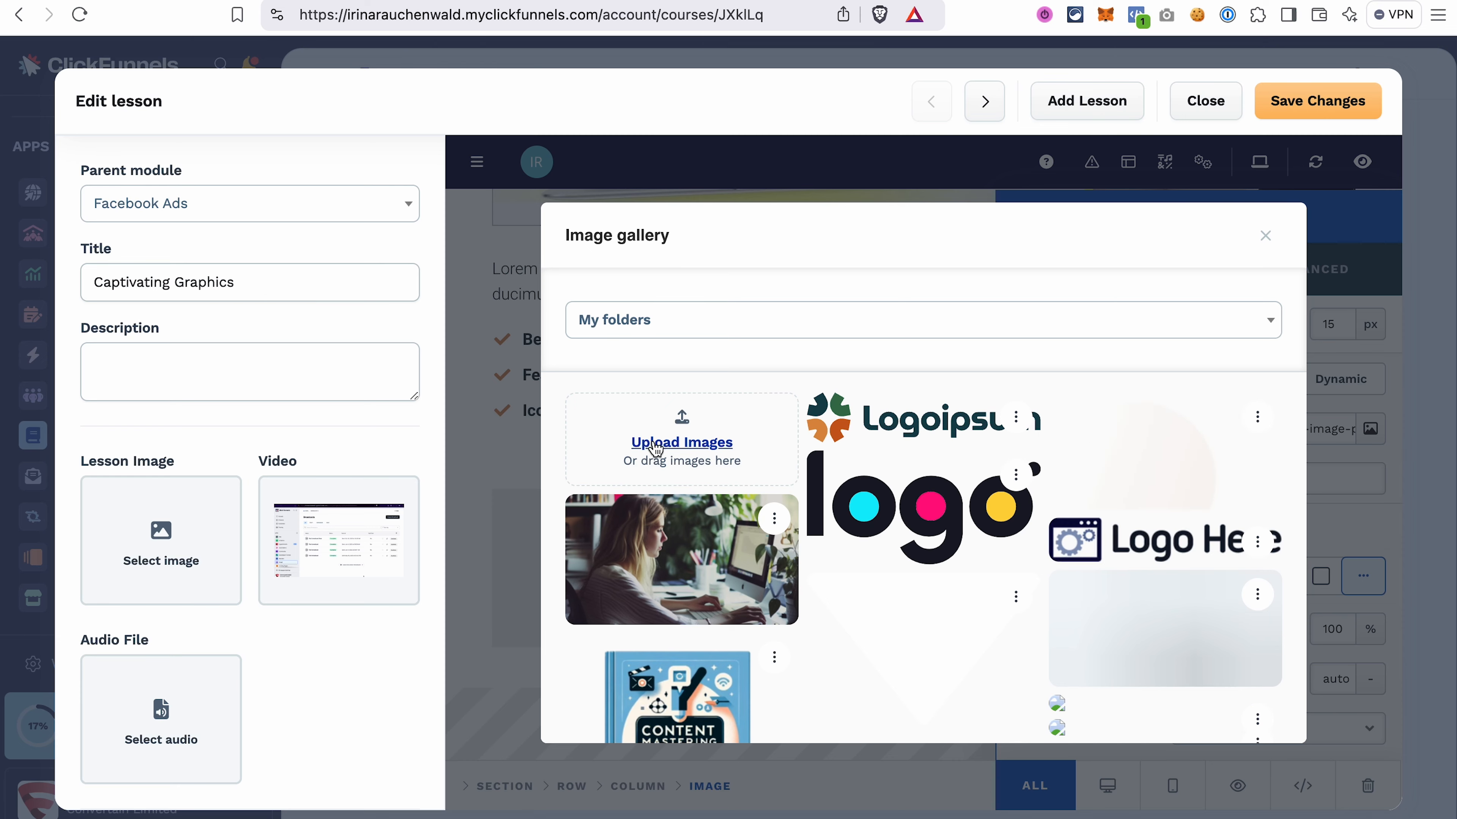
{"action": "left_click", "coordinate": [680, 566]}
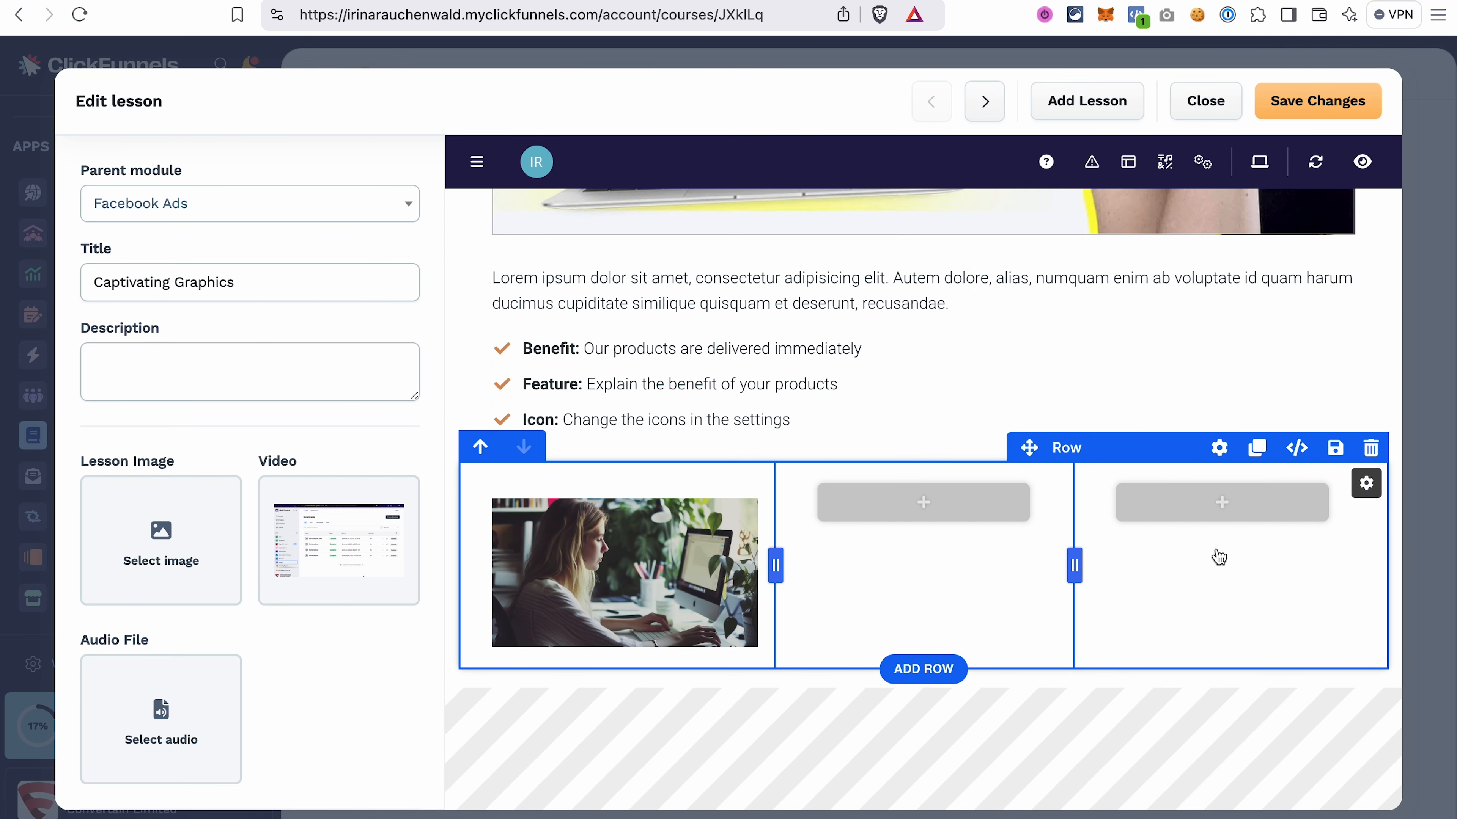
{"action": "left_click", "coordinate": [1341, 98]}
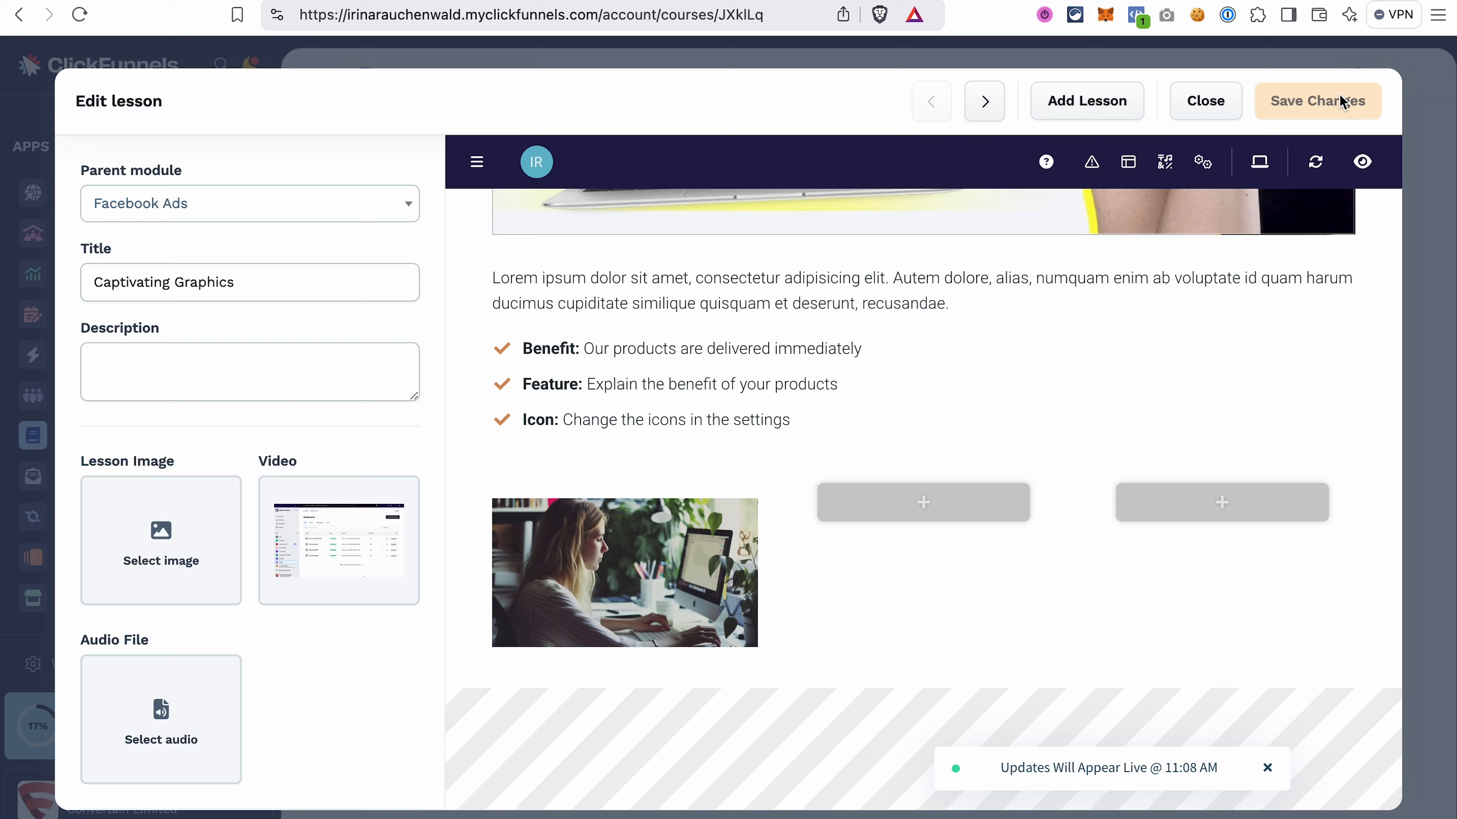
Step: Close the lesson editor and preview the Captivating Graphics lesson page, checking the content below the video
{"action": "left_click", "coordinate": [1204, 101]}
{"action": "left_click", "coordinate": [1332, 594]}
{"action": "left_click", "coordinate": [1314, 675]}
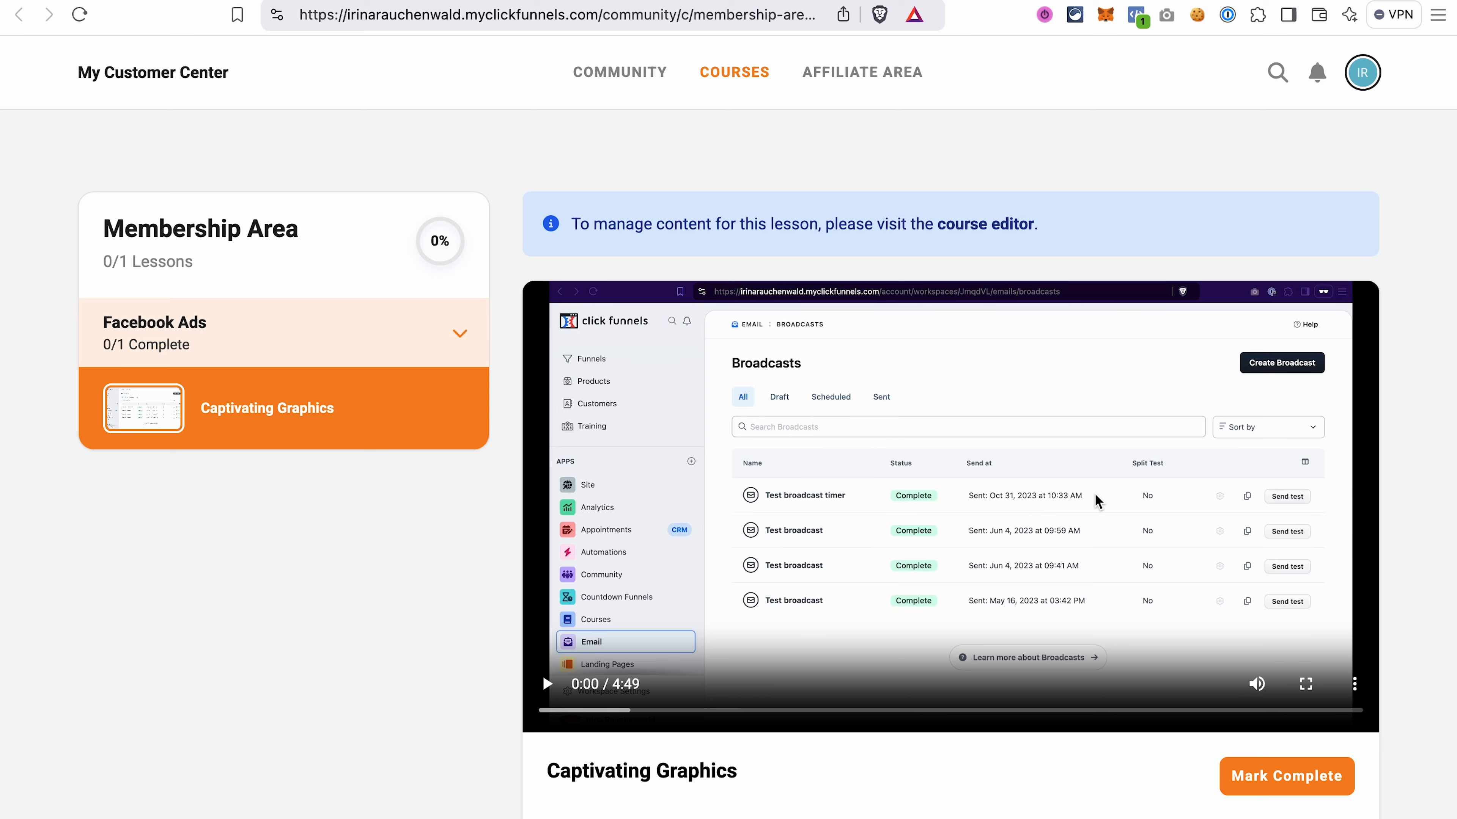
{"action": "scroll", "coordinate": [975, 599], "scroll_direction": "down", "scroll_amount": 6}
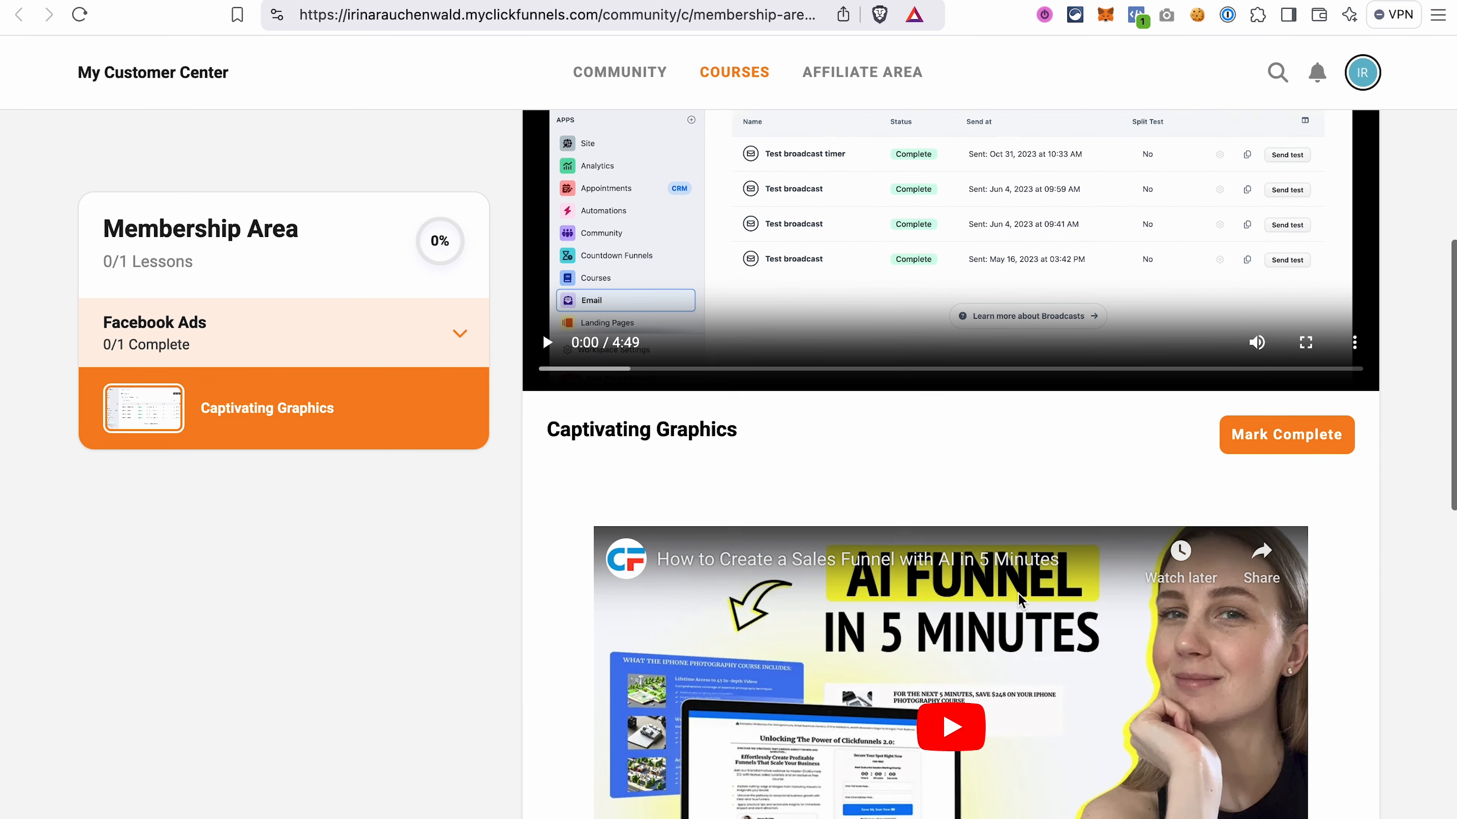
{"action": "scroll", "coordinate": [1018, 594], "scroll_direction": "down", "scroll_amount": 4}
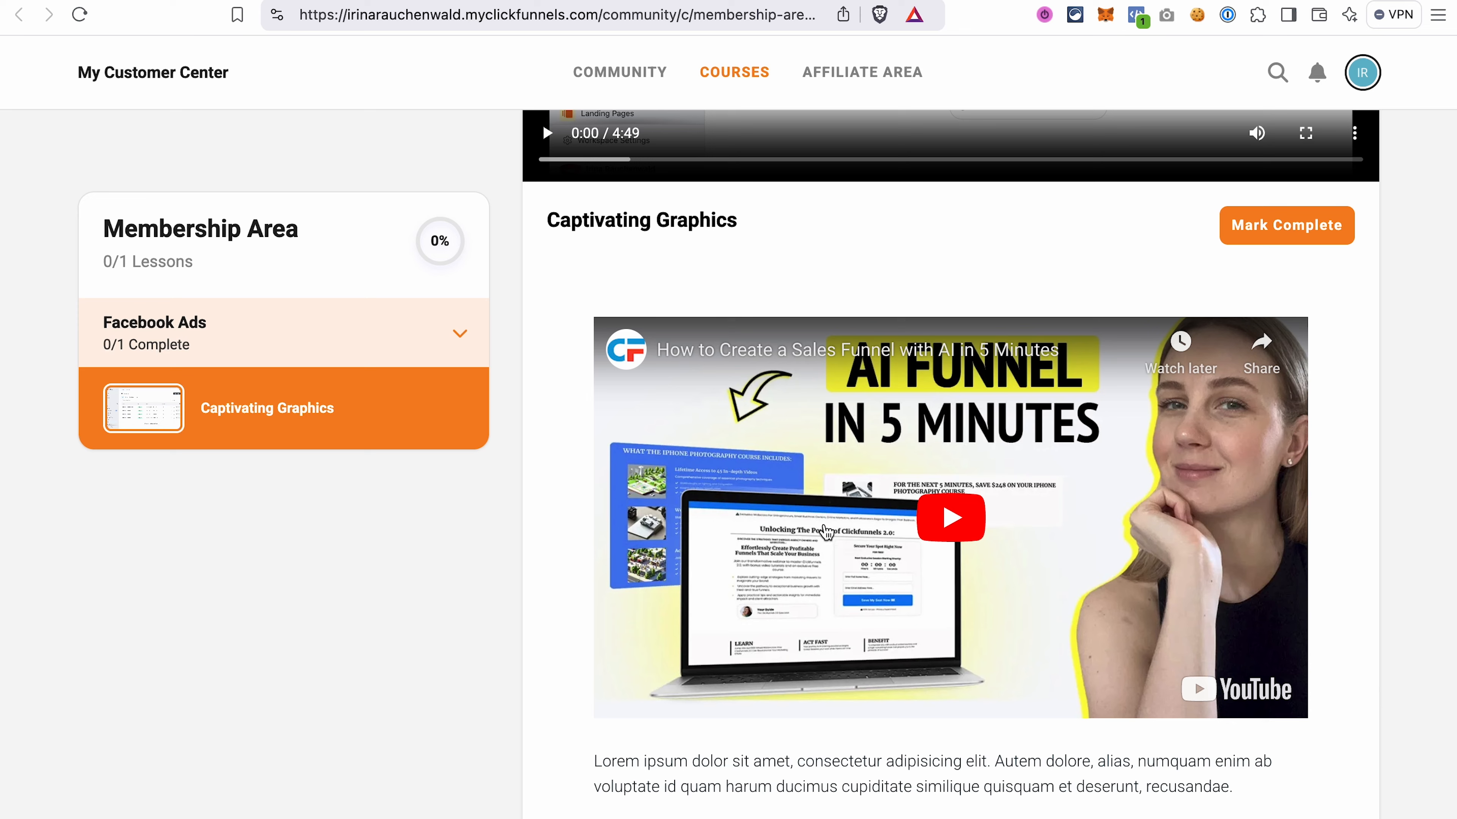
{"action": "scroll", "coordinate": [995, 540], "scroll_direction": "down", "scroll_amount": 7}
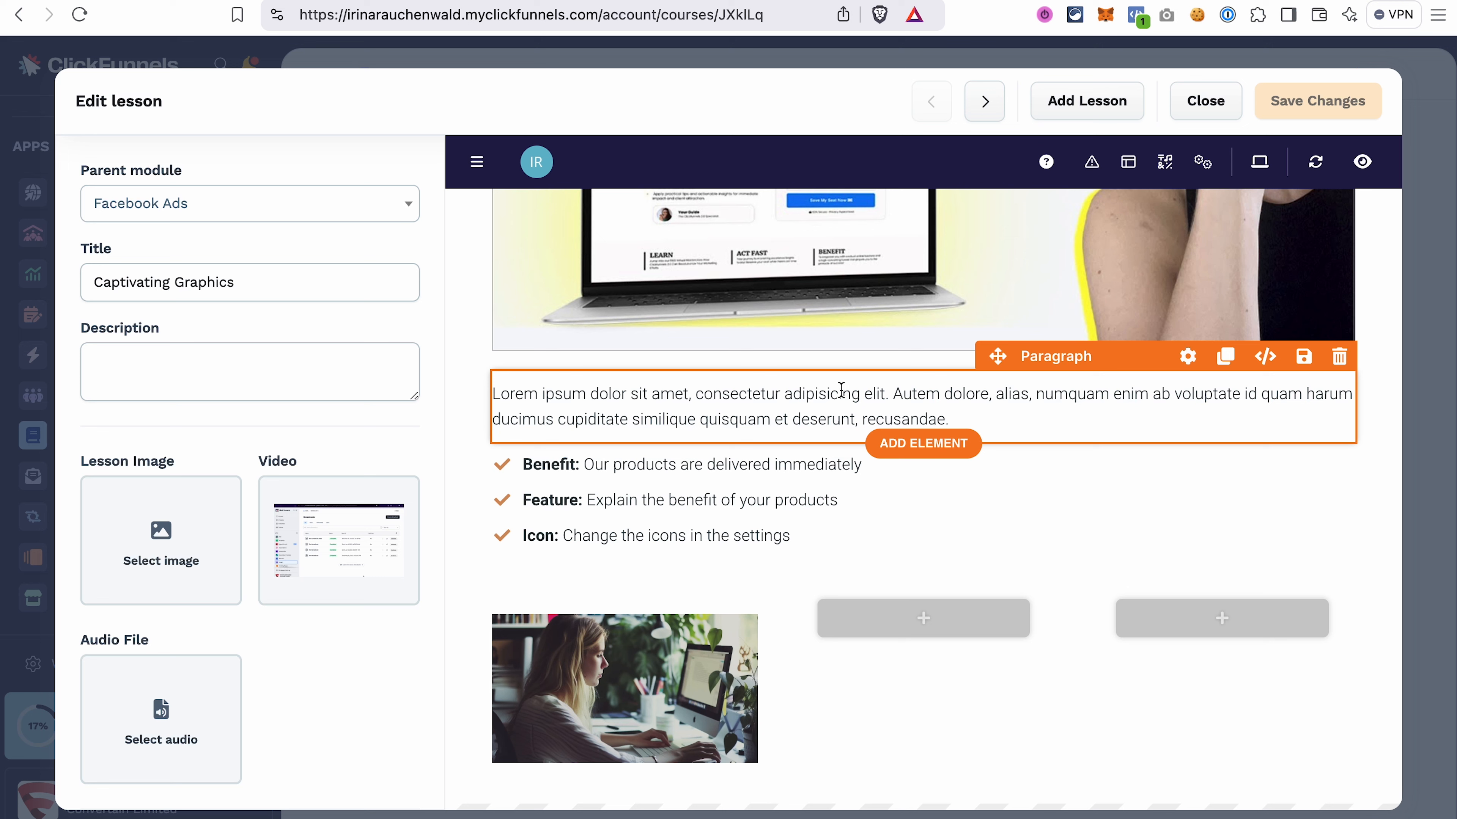
Step: Delete the three-column row containing the image from the lesson page
{"action": "left_click", "coordinate": [1371, 568]}
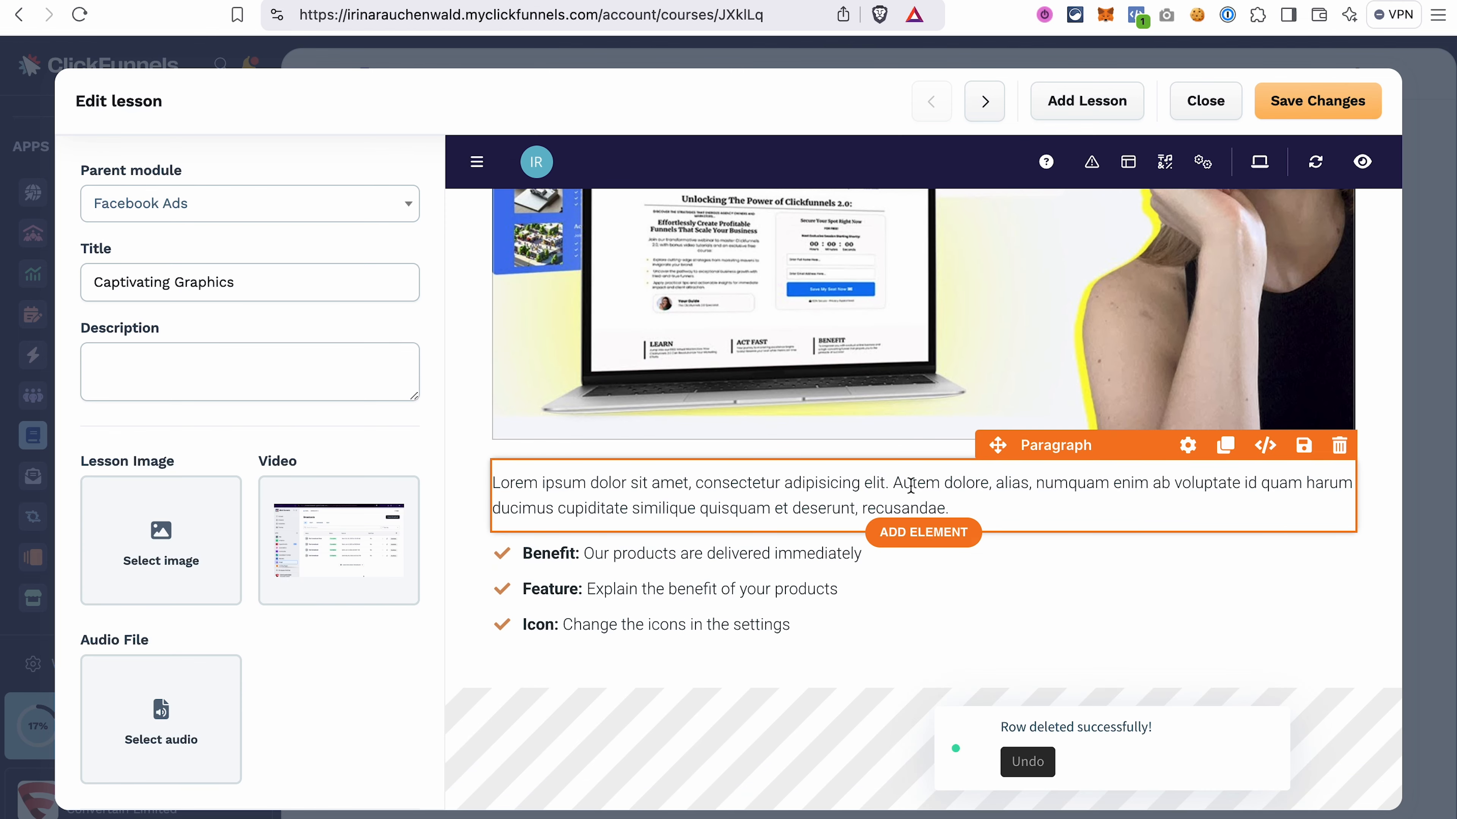
Step: Link the words "Autem dolore" in the paragraph to the copied drive.convertain.com address
{"action": "left_click", "coordinate": [910, 486]}
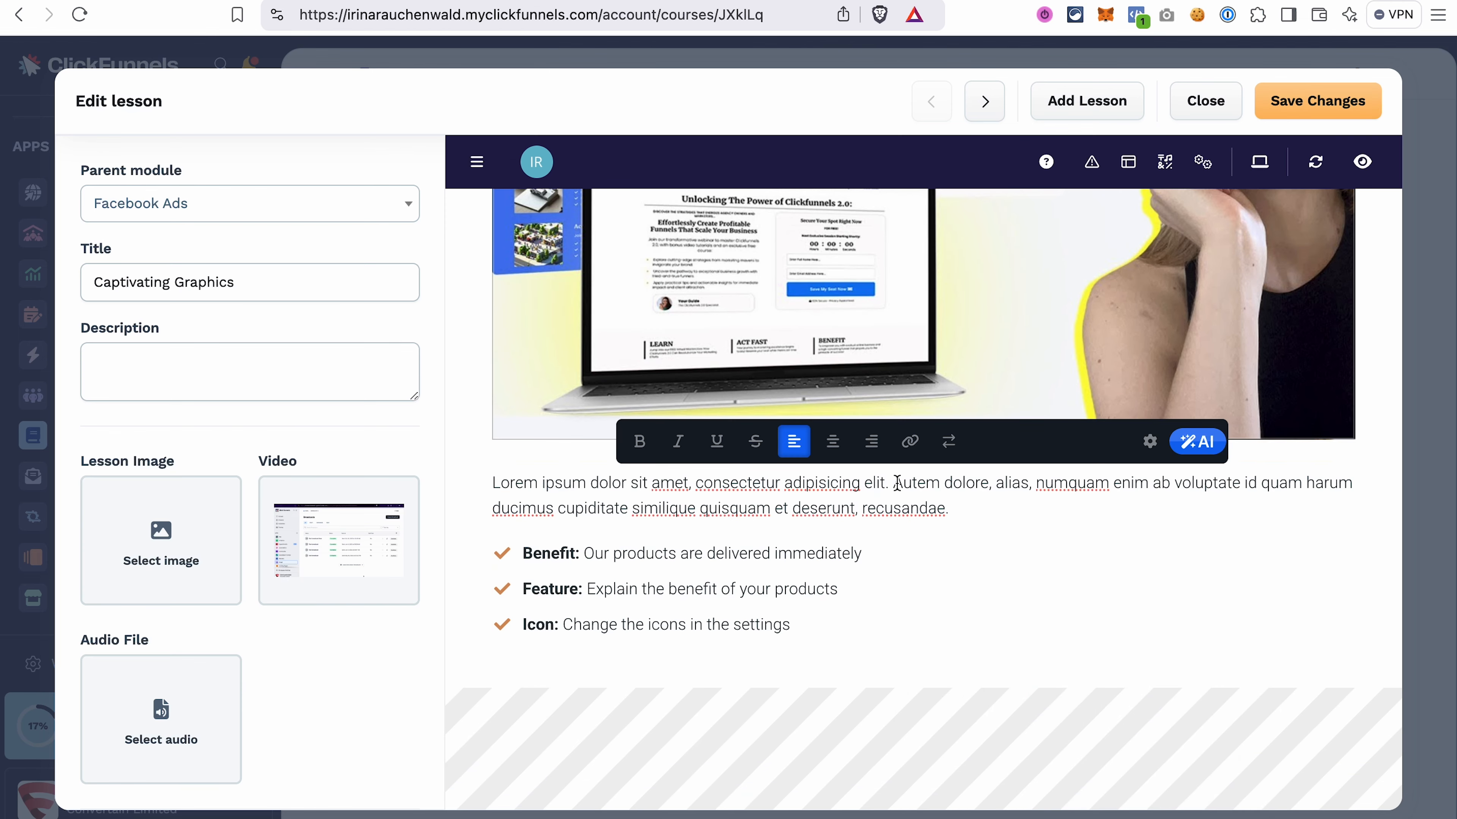
{"action": "left_click_drag", "start_coordinate": [896, 479], "coordinate": [985, 476]}
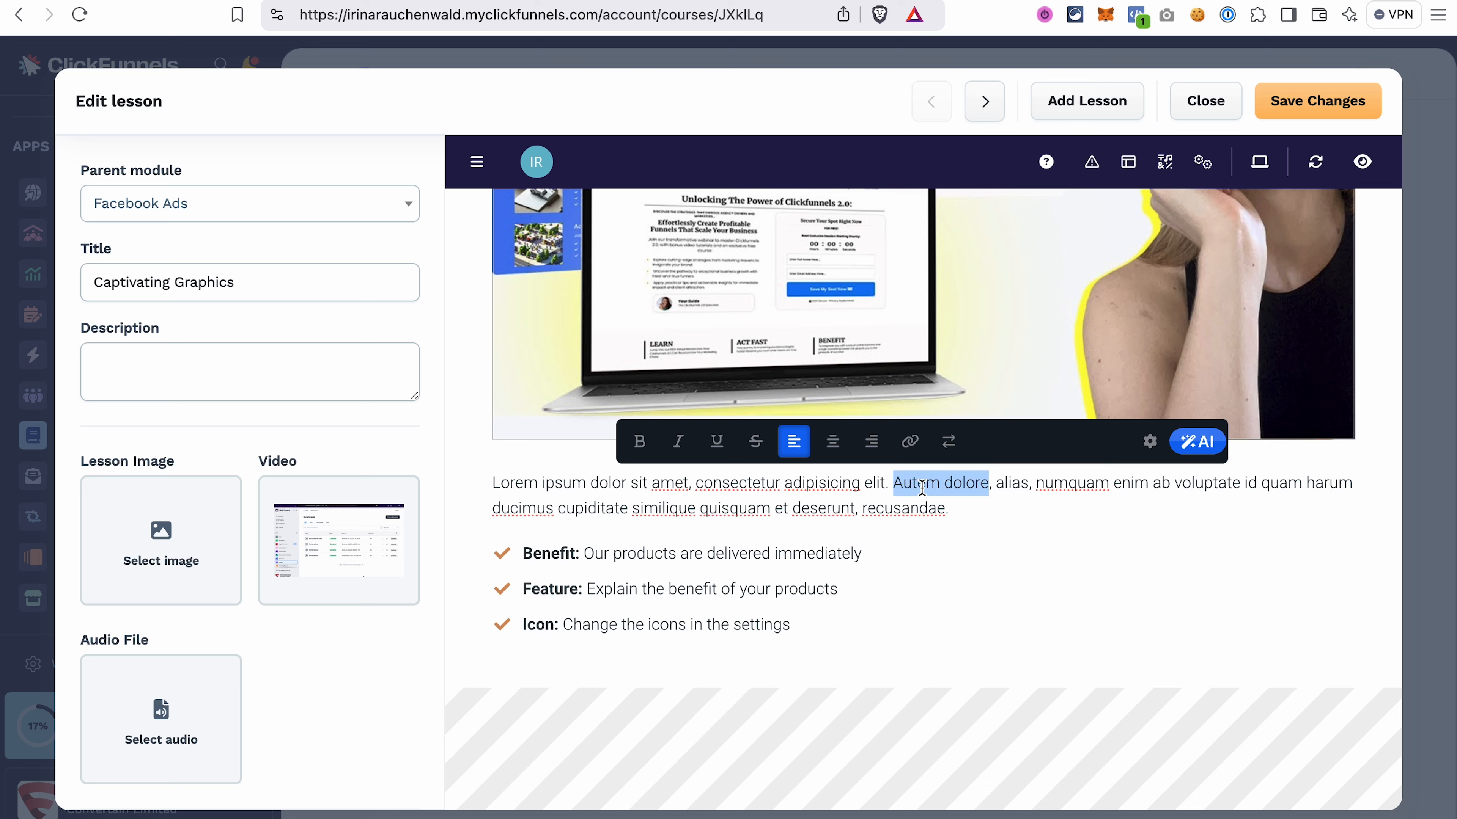
{"action": "left_click", "coordinate": [911, 450]}
{"action": "left_click", "coordinate": [878, 442]}
{"action": "key", "text": "super+v"}
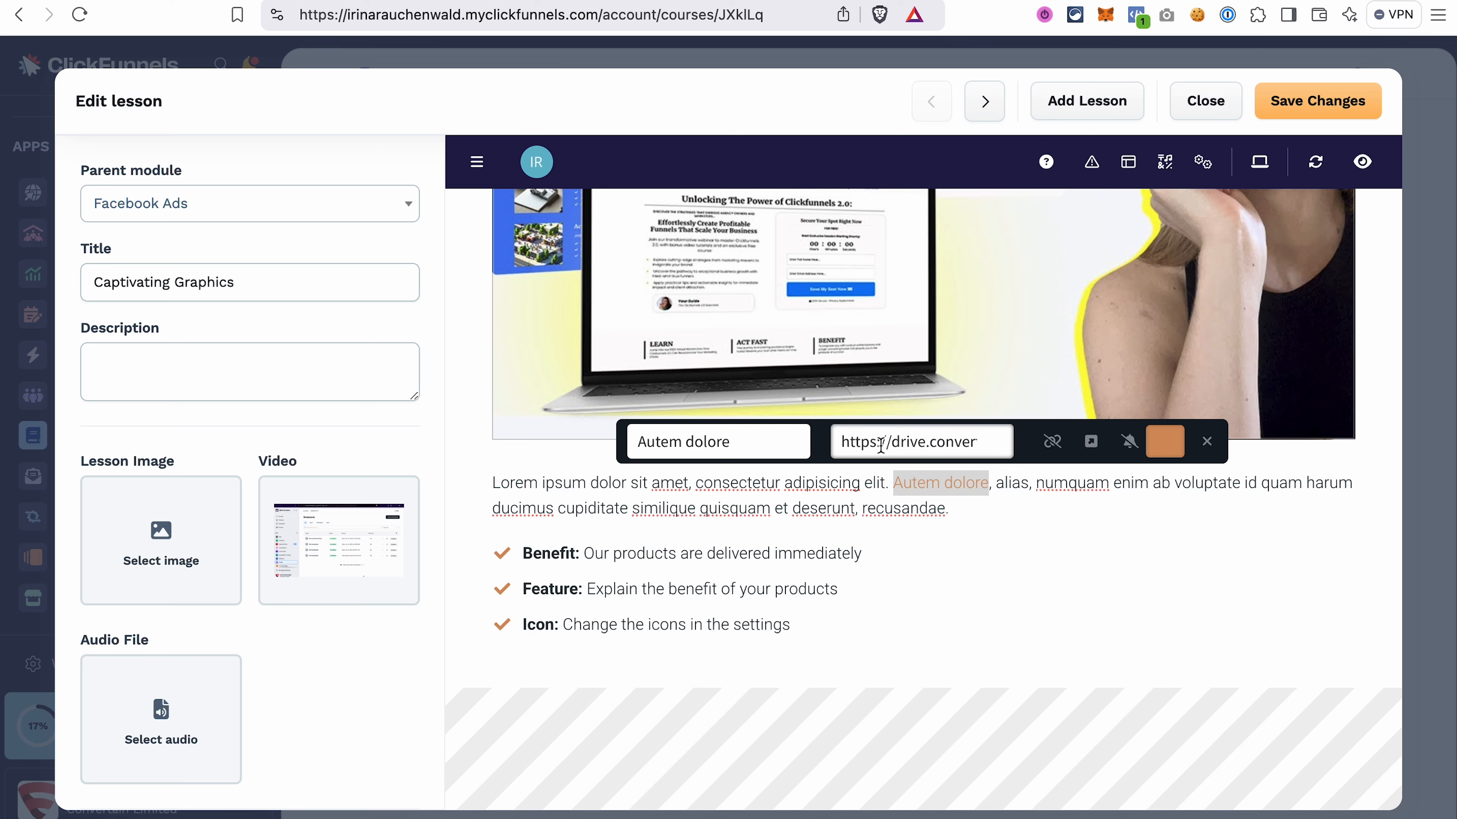
Step: Color the "Autem dolore" link blue (#0f78f2) and make it open in a new window
{"action": "left_click", "coordinate": [1174, 446]}
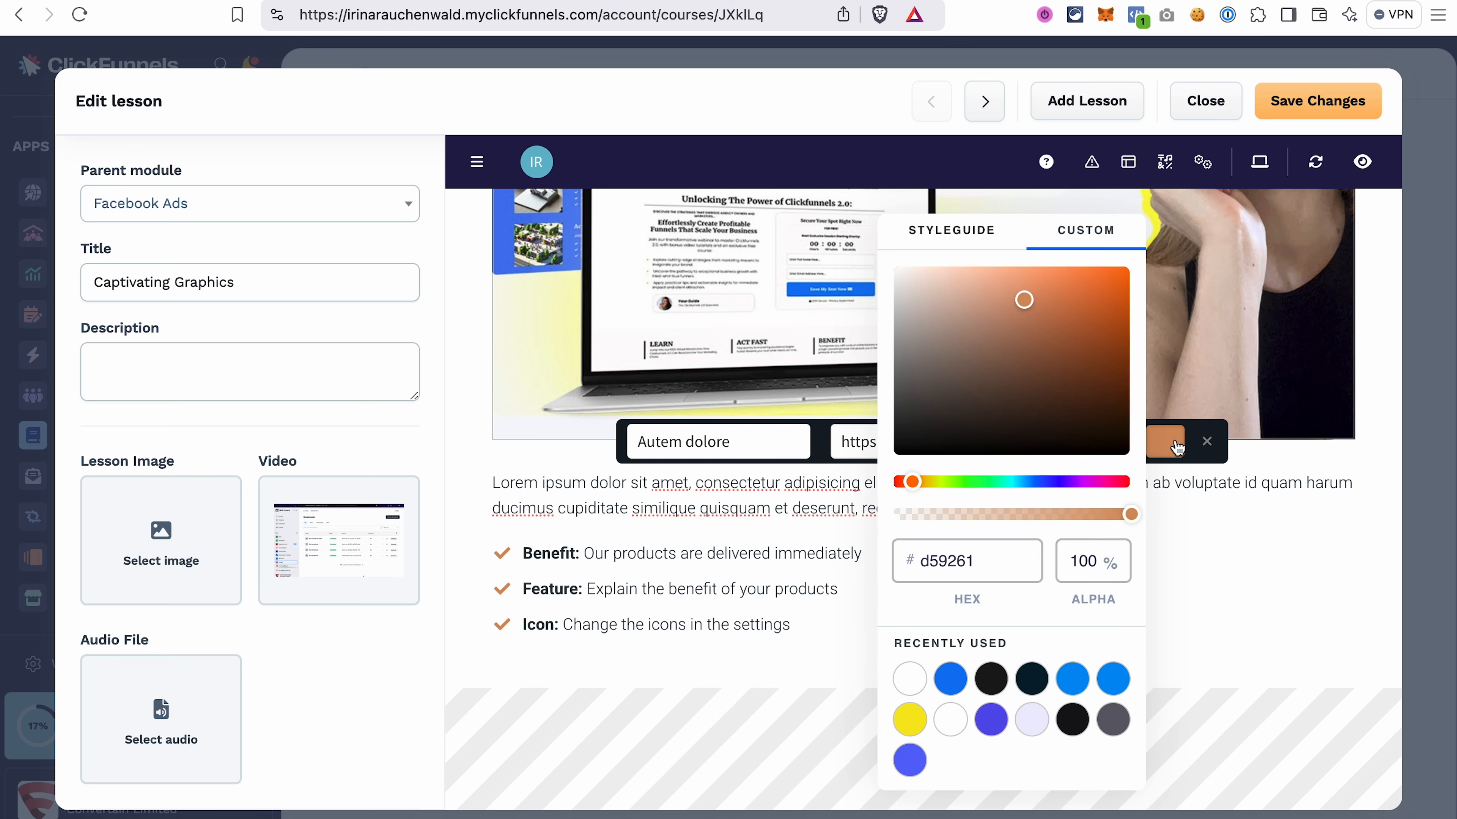
{"action": "left_click", "coordinate": [950, 683]}
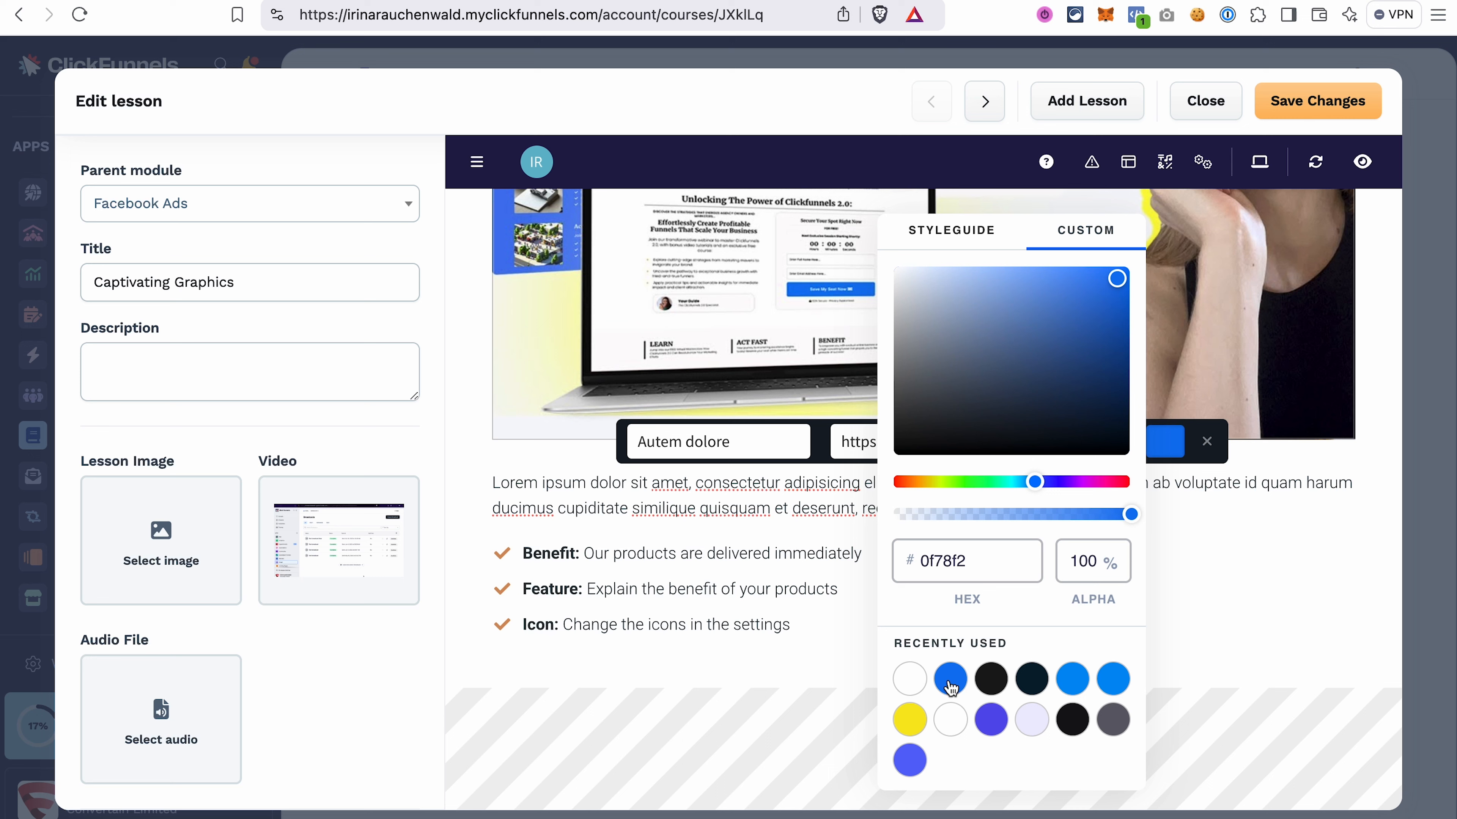
{"action": "left_click", "coordinate": [1203, 434]}
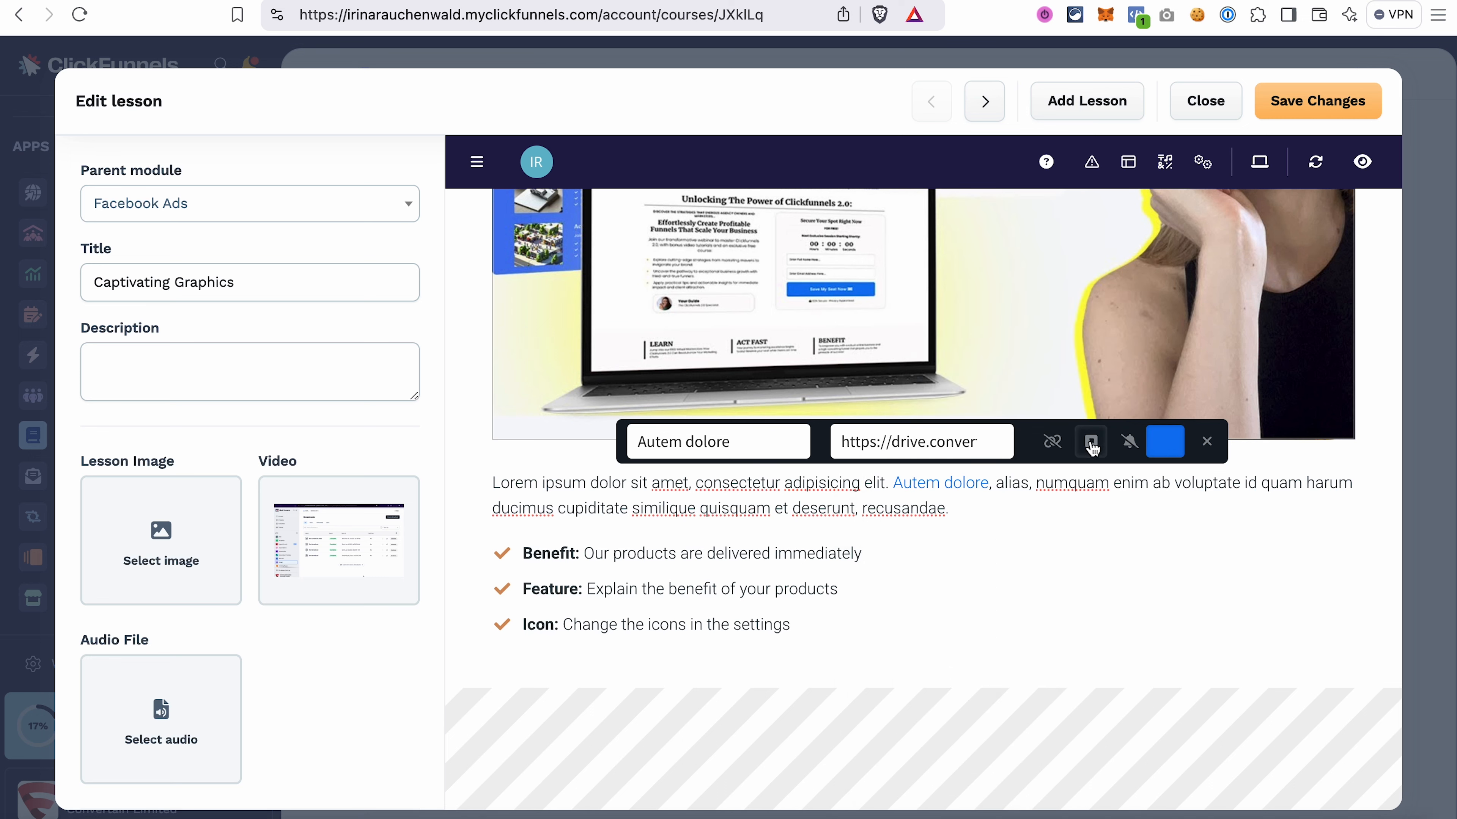
{"action": "left_click", "coordinate": [1091, 445]}
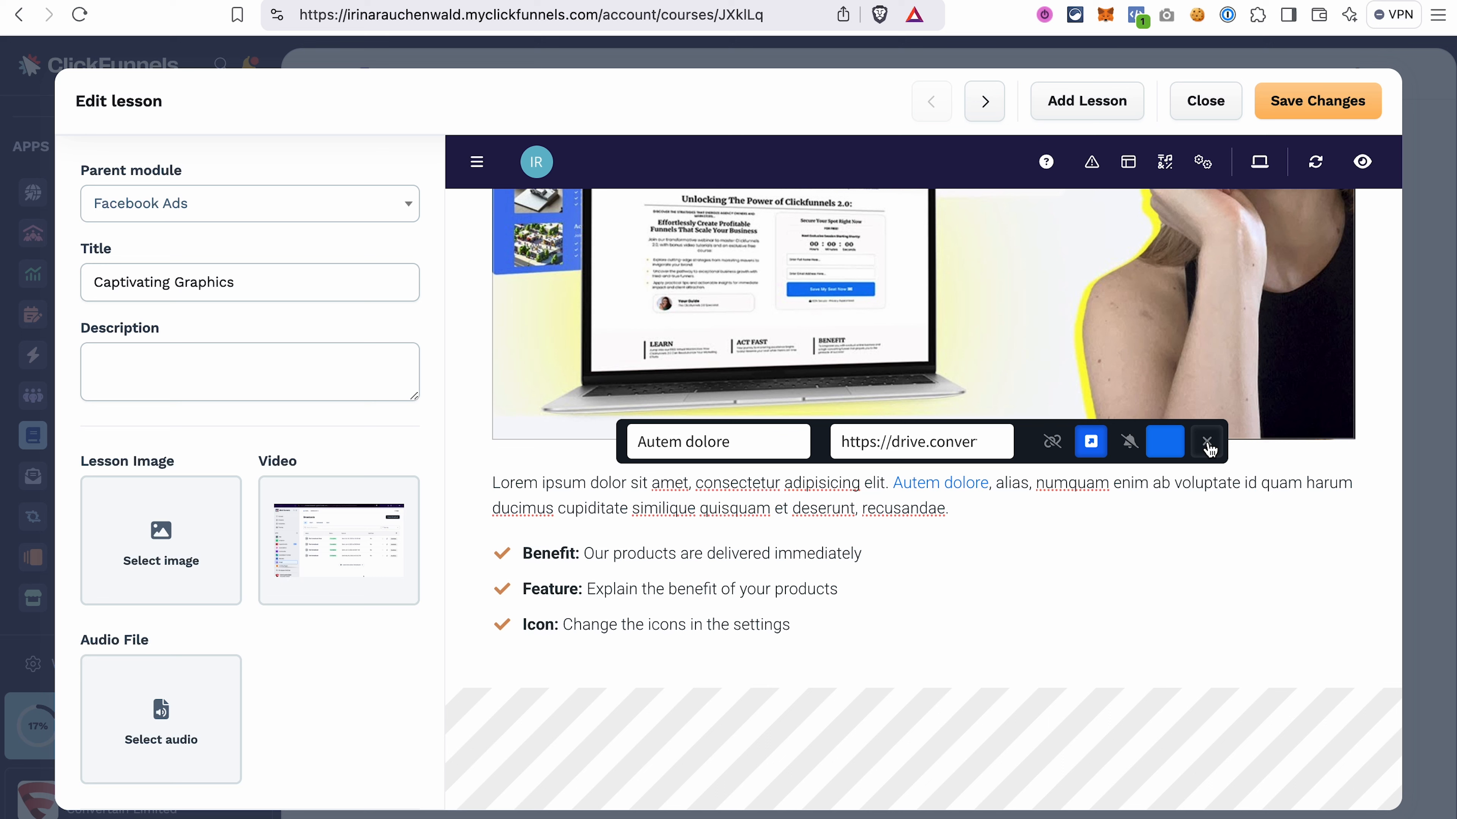
{"action": "left_click", "coordinate": [1207, 443]}
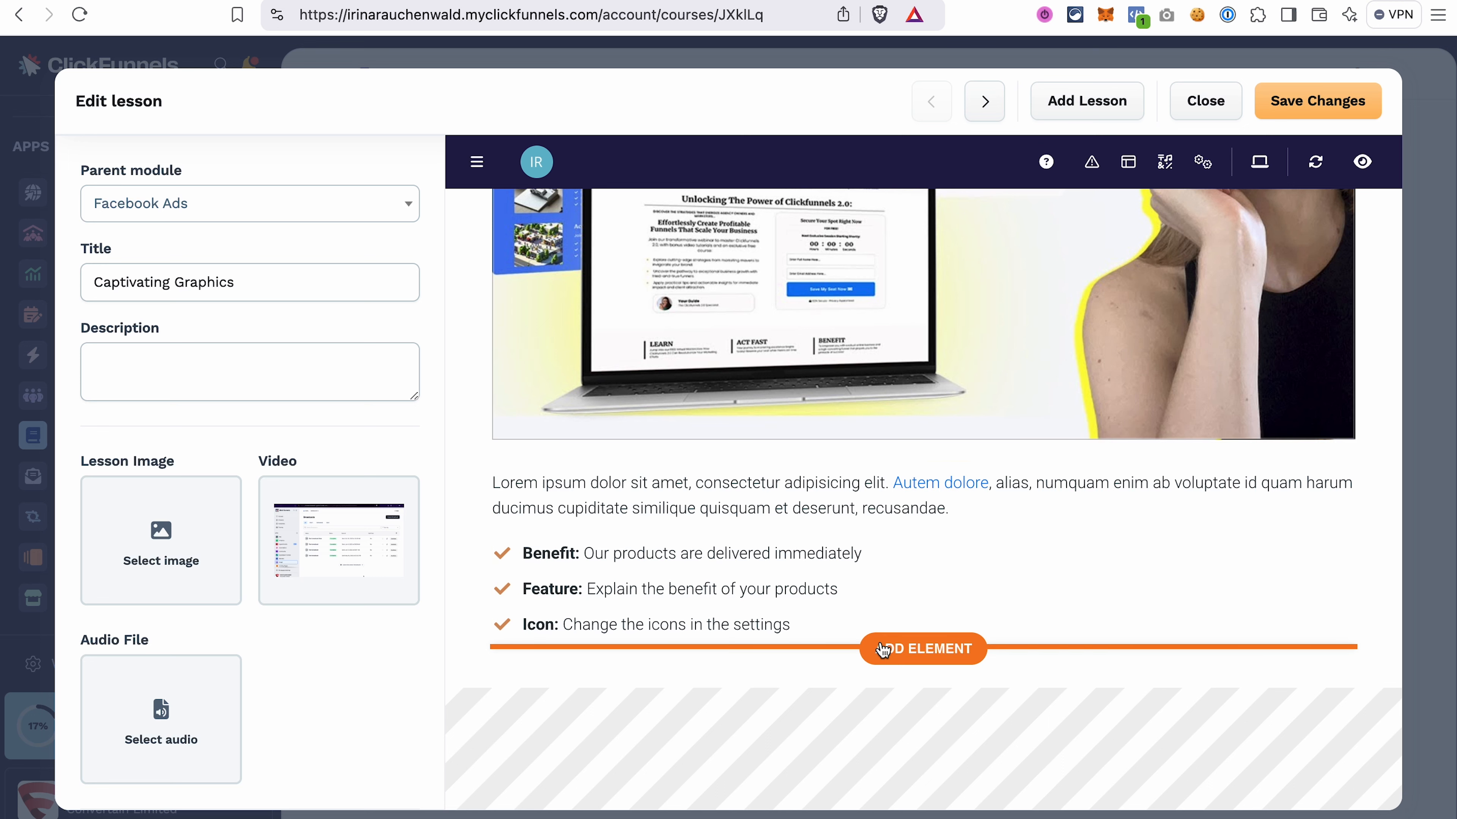
Step: Search the elements for "button" and add a Button element directly below the bullet list
{"action": "left_click", "coordinate": [902, 653]}
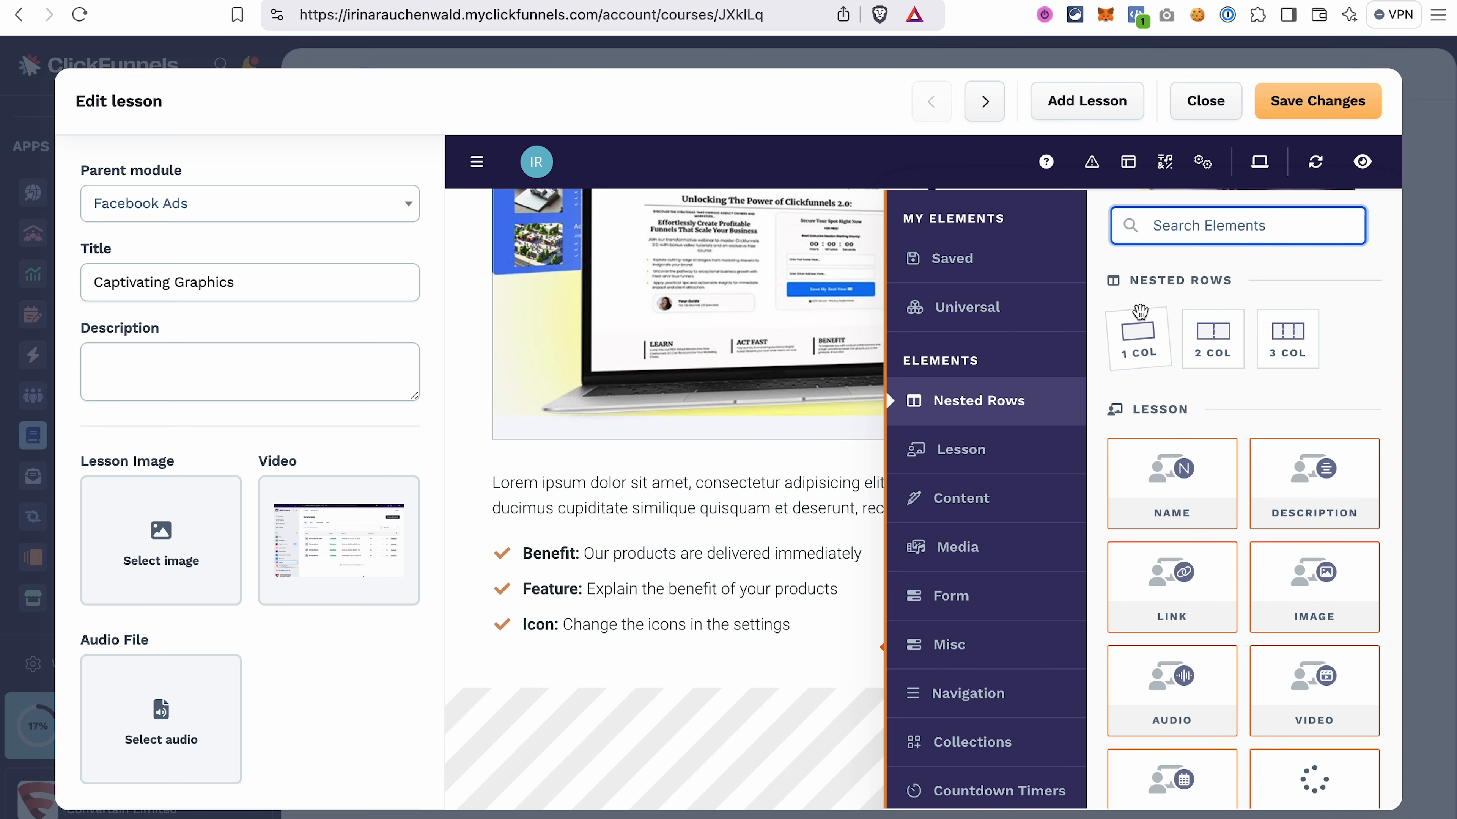
{"action": "type", "text": "button"}
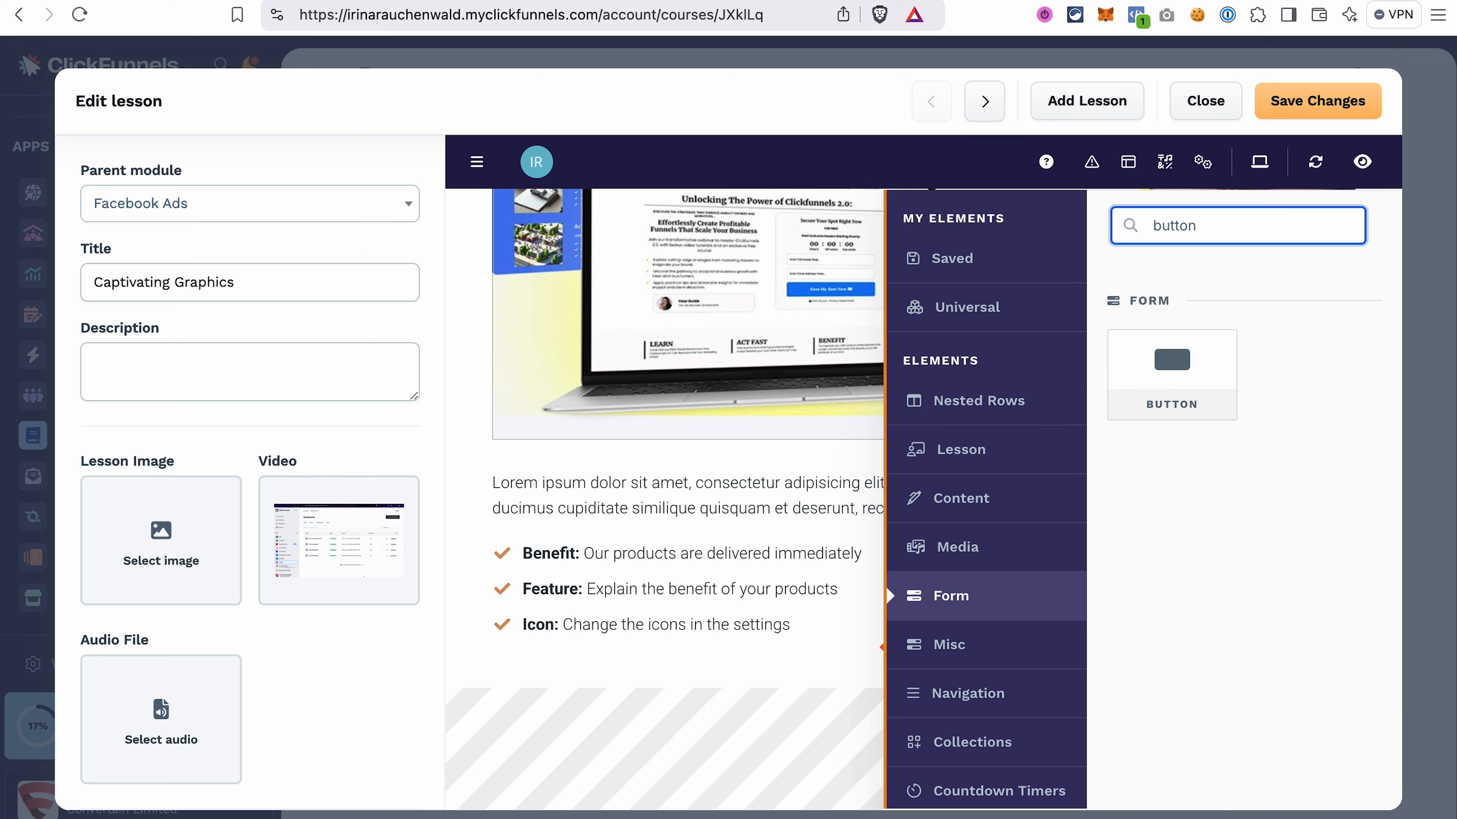
{"action": "left_click_drag", "start_coordinate": [1173, 373], "coordinate": [1179, 377]}
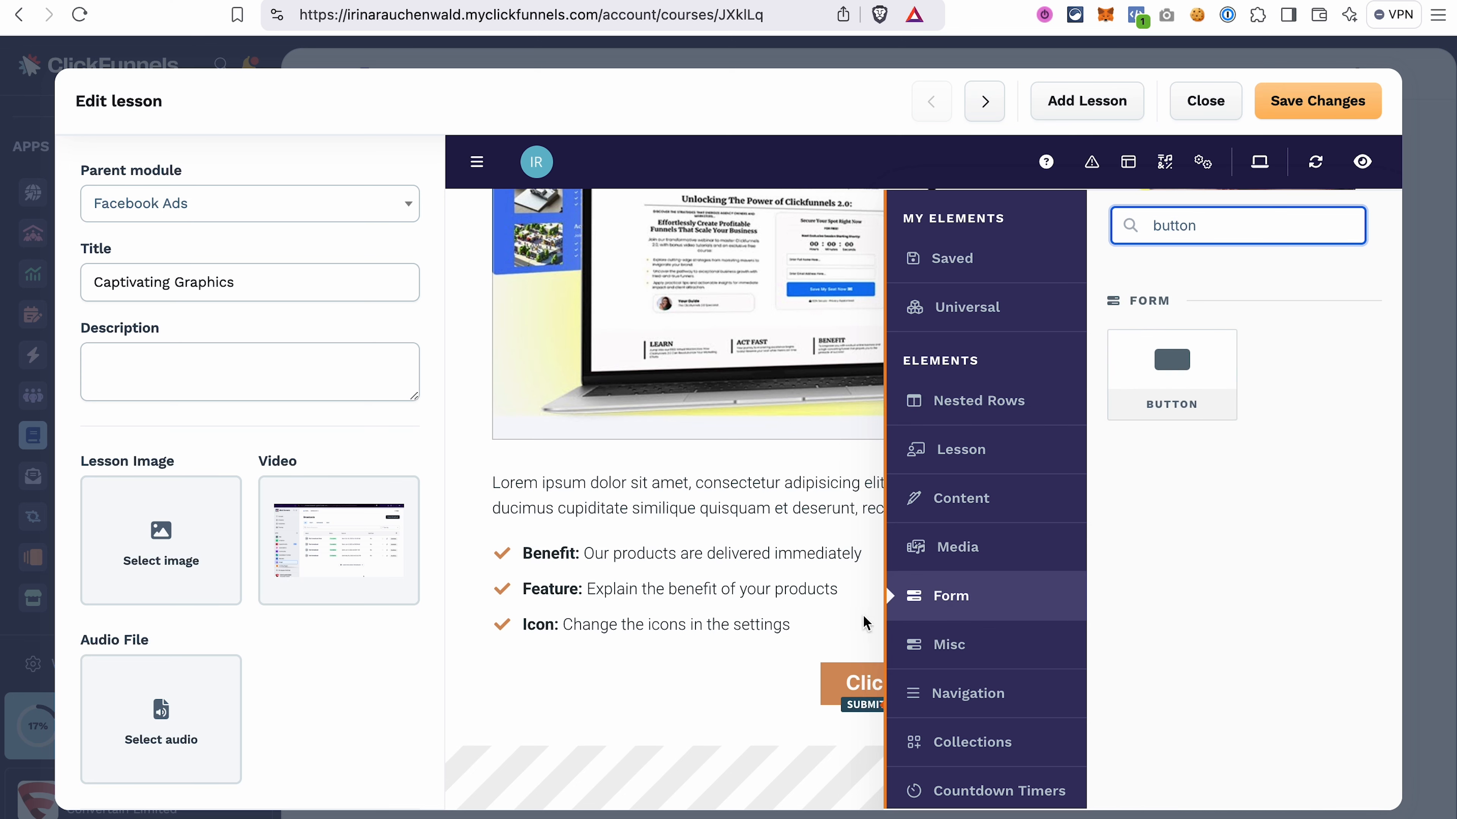
{"action": "left_click", "coordinate": [855, 634]}
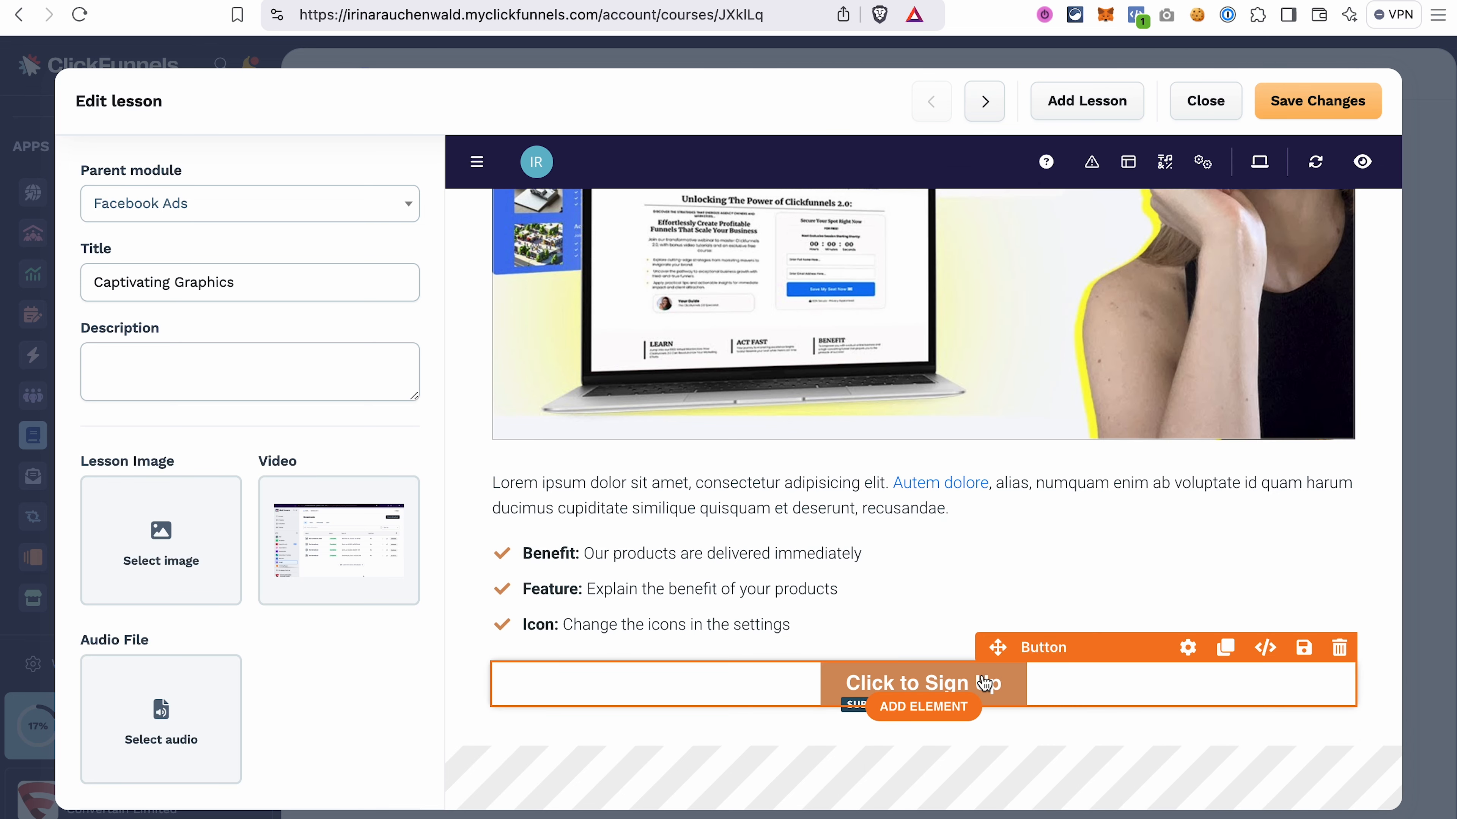
Step: Set the Click to Sign Up button's on-click action to go to a custom URL, using the copied drive.convertain.com address
{"action": "left_click", "coordinate": [986, 684]}
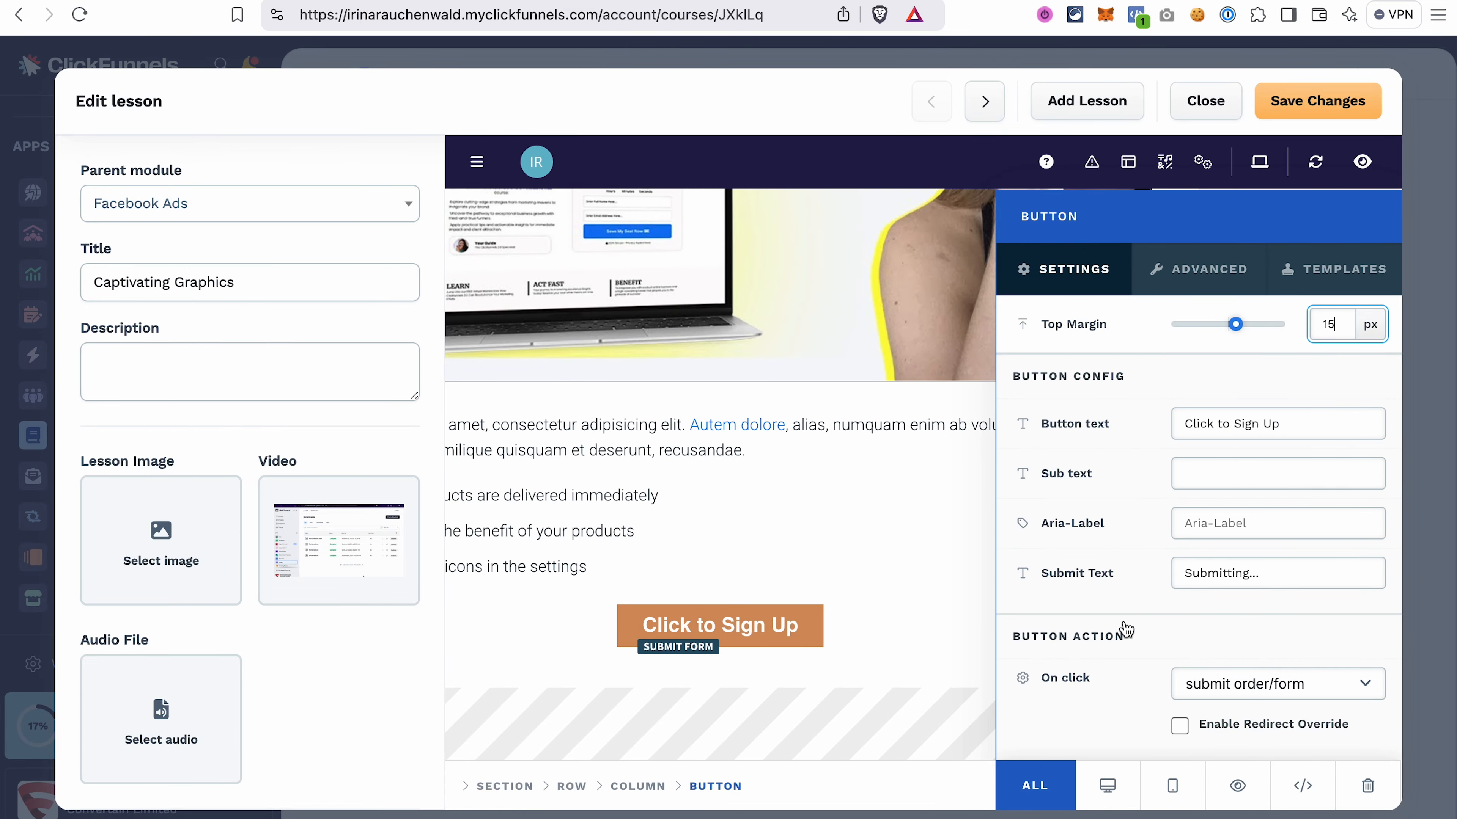
{"action": "scroll", "coordinate": [1125, 629], "scroll_direction": "down", "scroll_amount": 4}
{"action": "left_click", "coordinate": [1229, 485]}
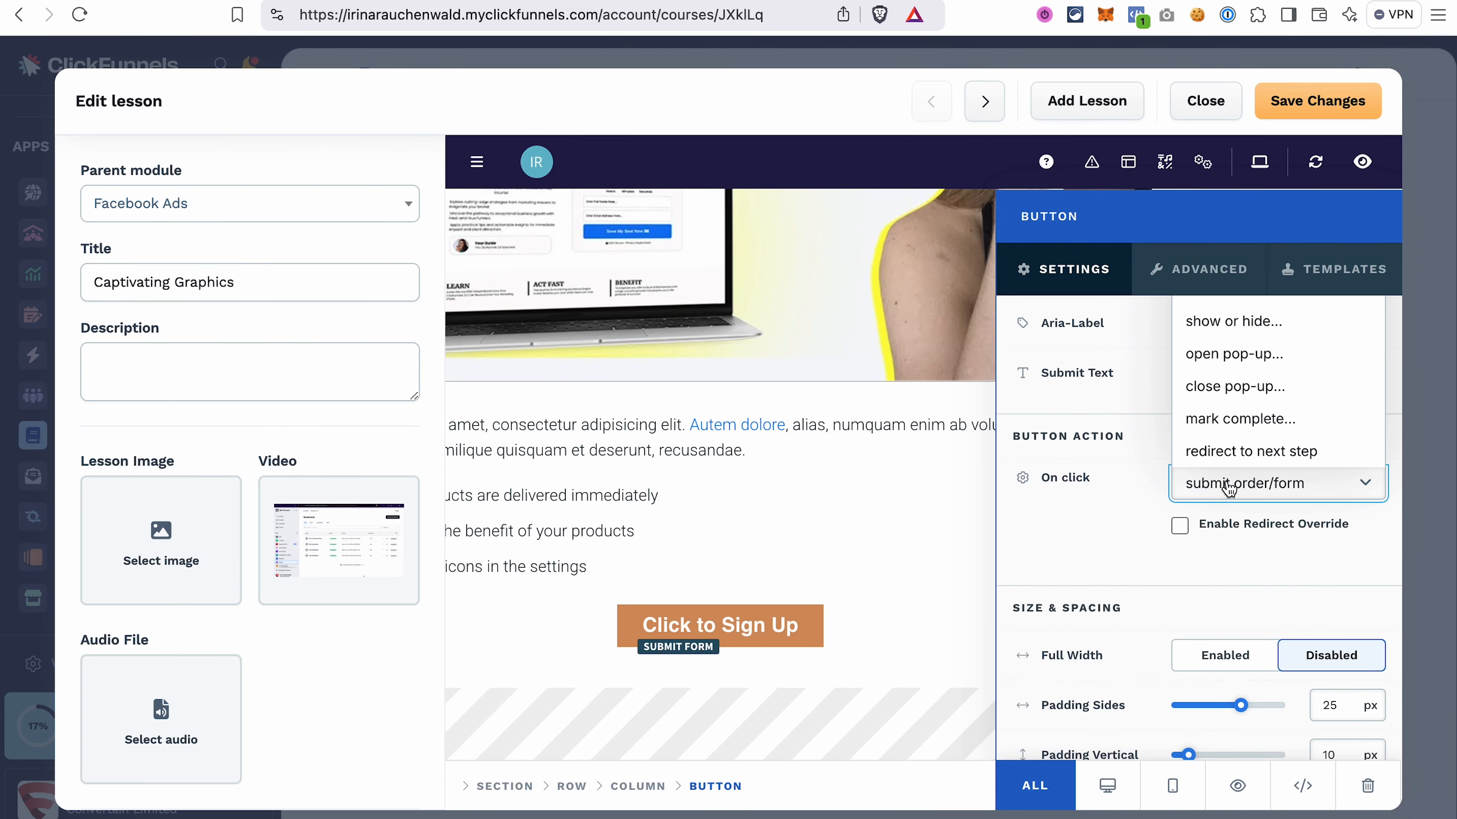
{"action": "scroll", "coordinate": [1231, 459], "scroll_direction": "up", "scroll_amount": 4}
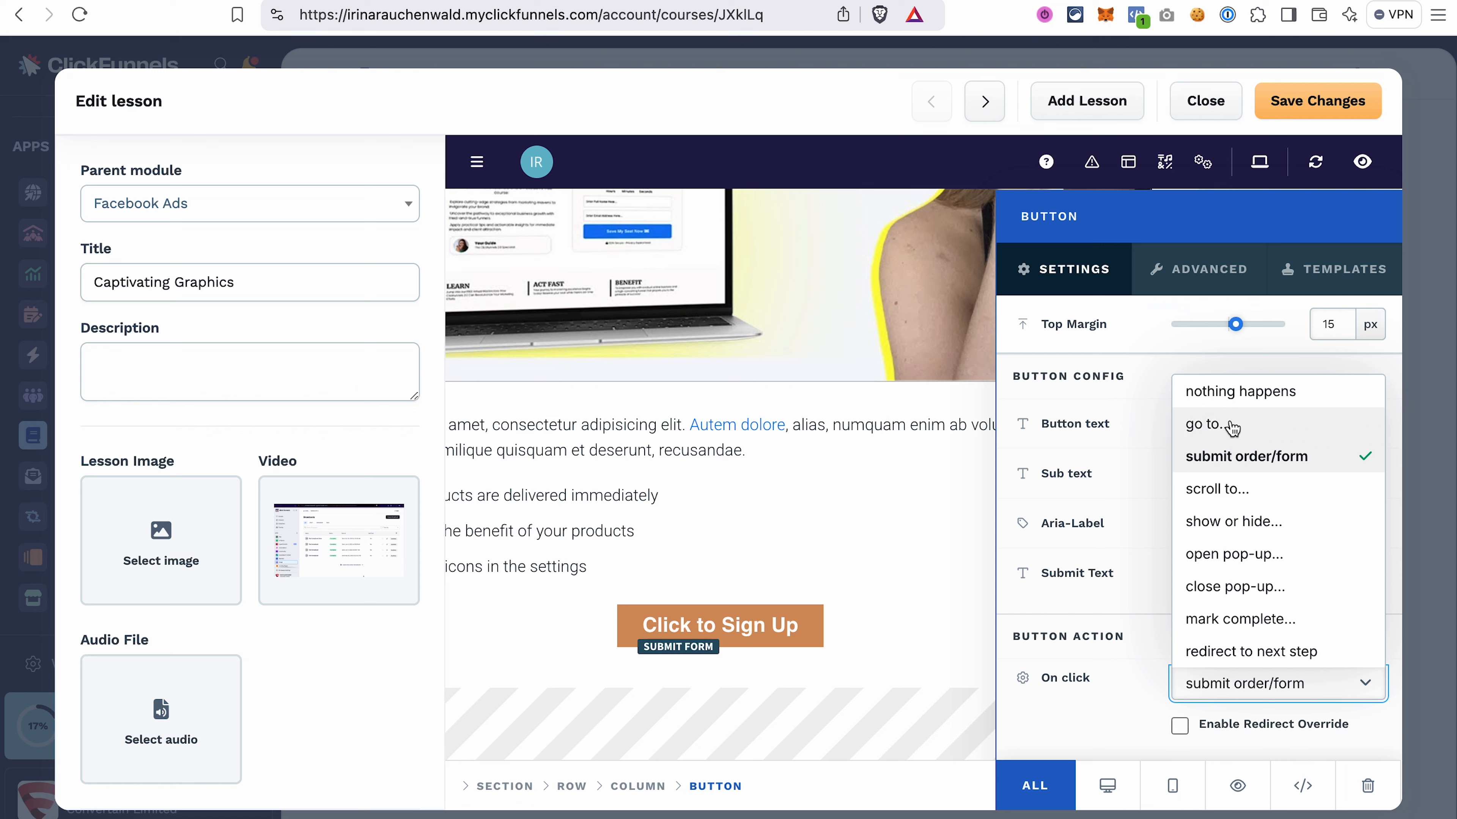
{"action": "left_click", "coordinate": [1230, 425]}
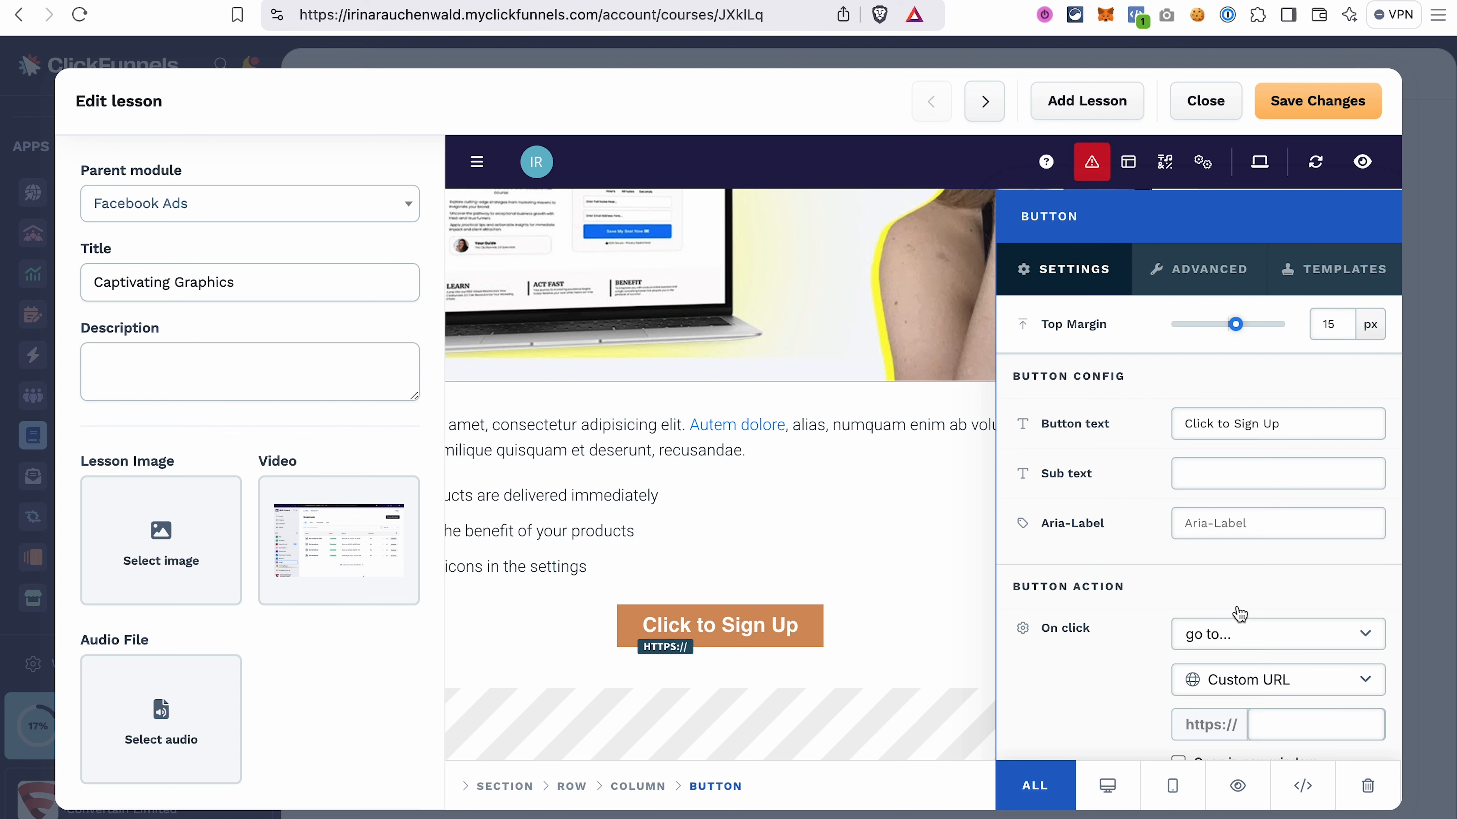
{"action": "scroll", "coordinate": [1236, 608], "scroll_direction": "down", "scroll_amount": 3}
{"action": "left_click", "coordinate": [1269, 606]}
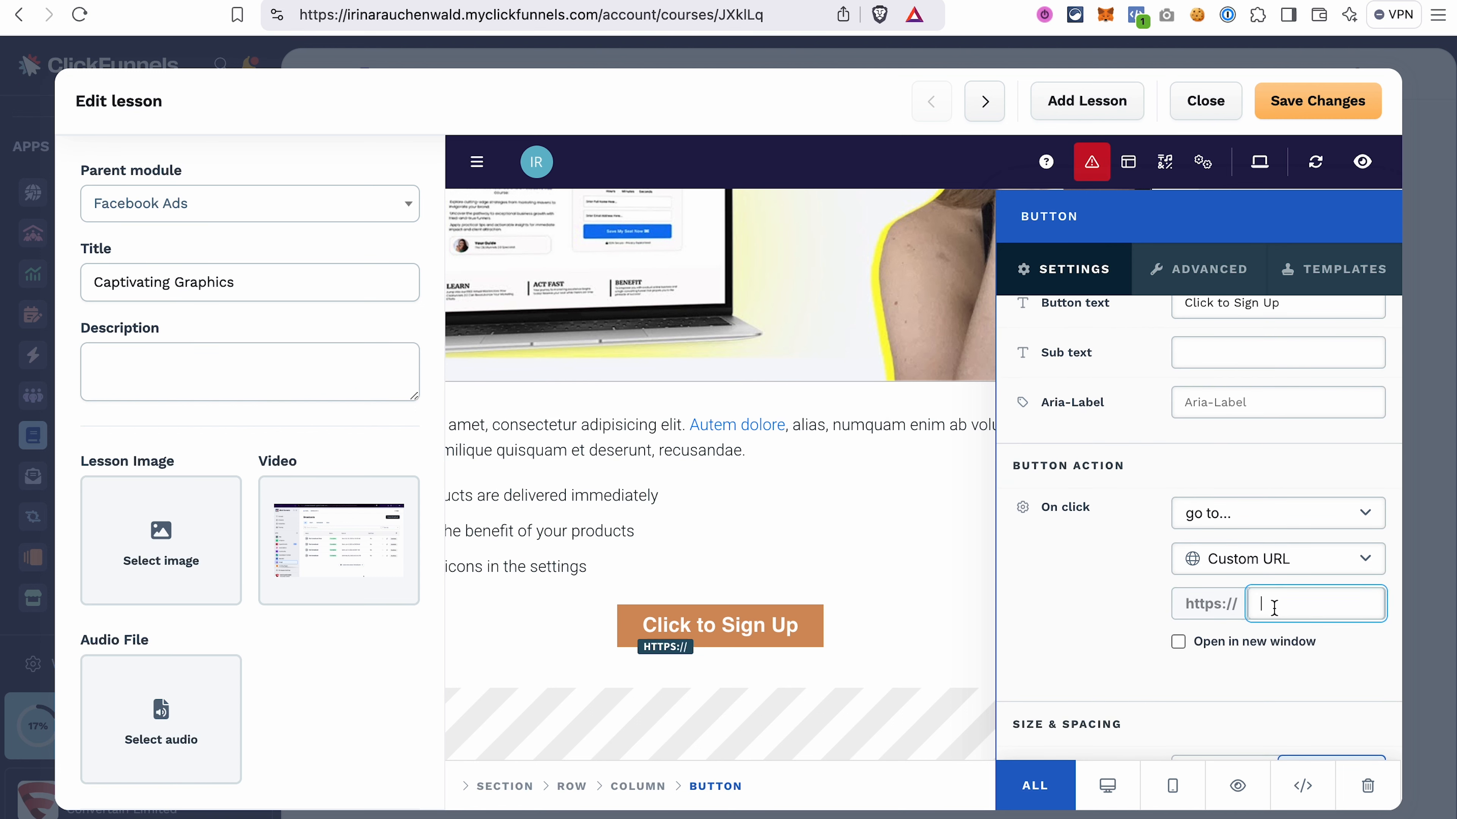
{"action": "key", "text": "super+v"}
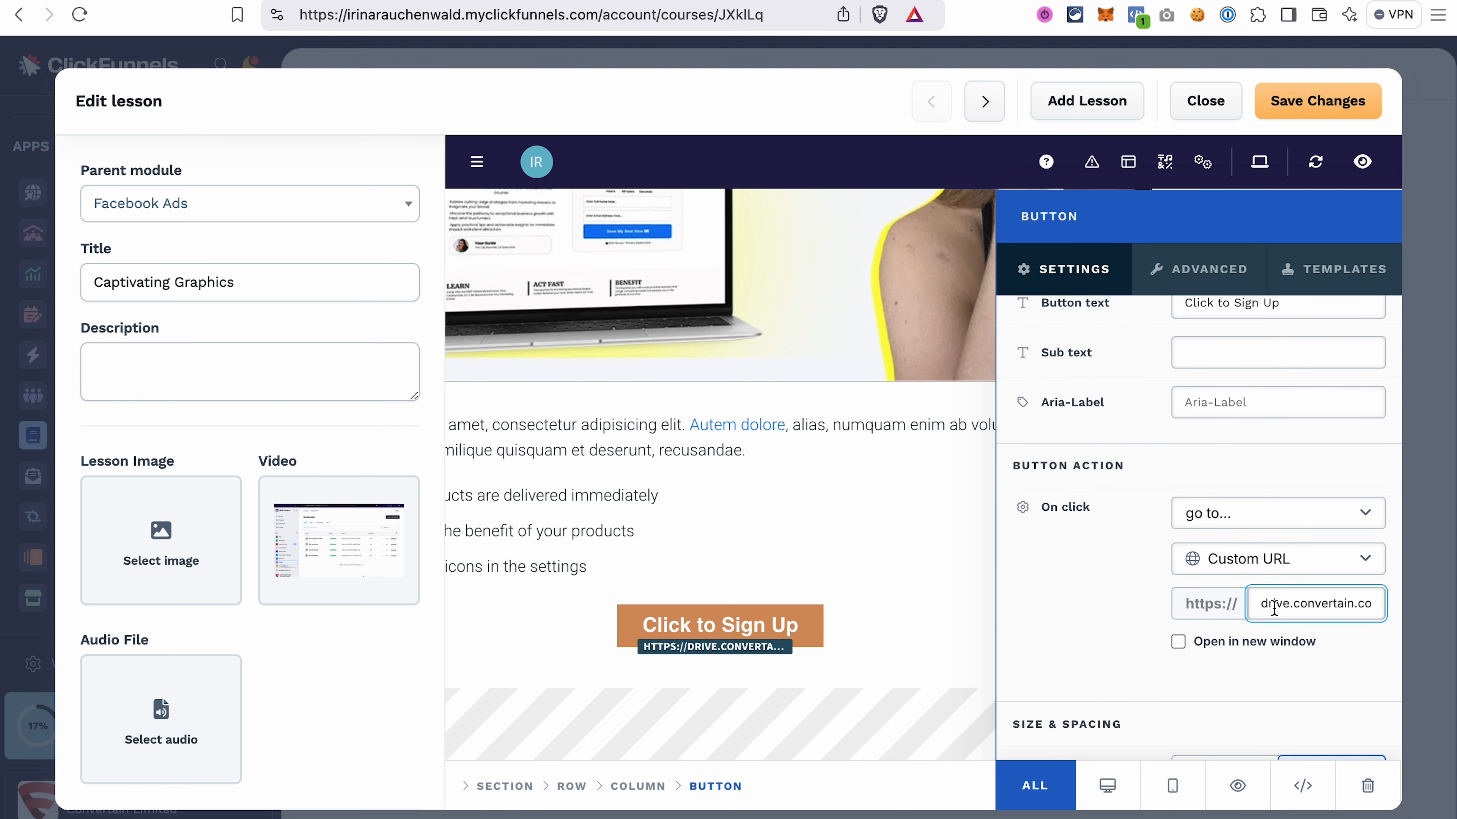
Step: Make the button's destination open in a new window and save the lesson changes
{"action": "left_click", "coordinate": [1178, 643]}
{"action": "left_click", "coordinate": [946, 752]}
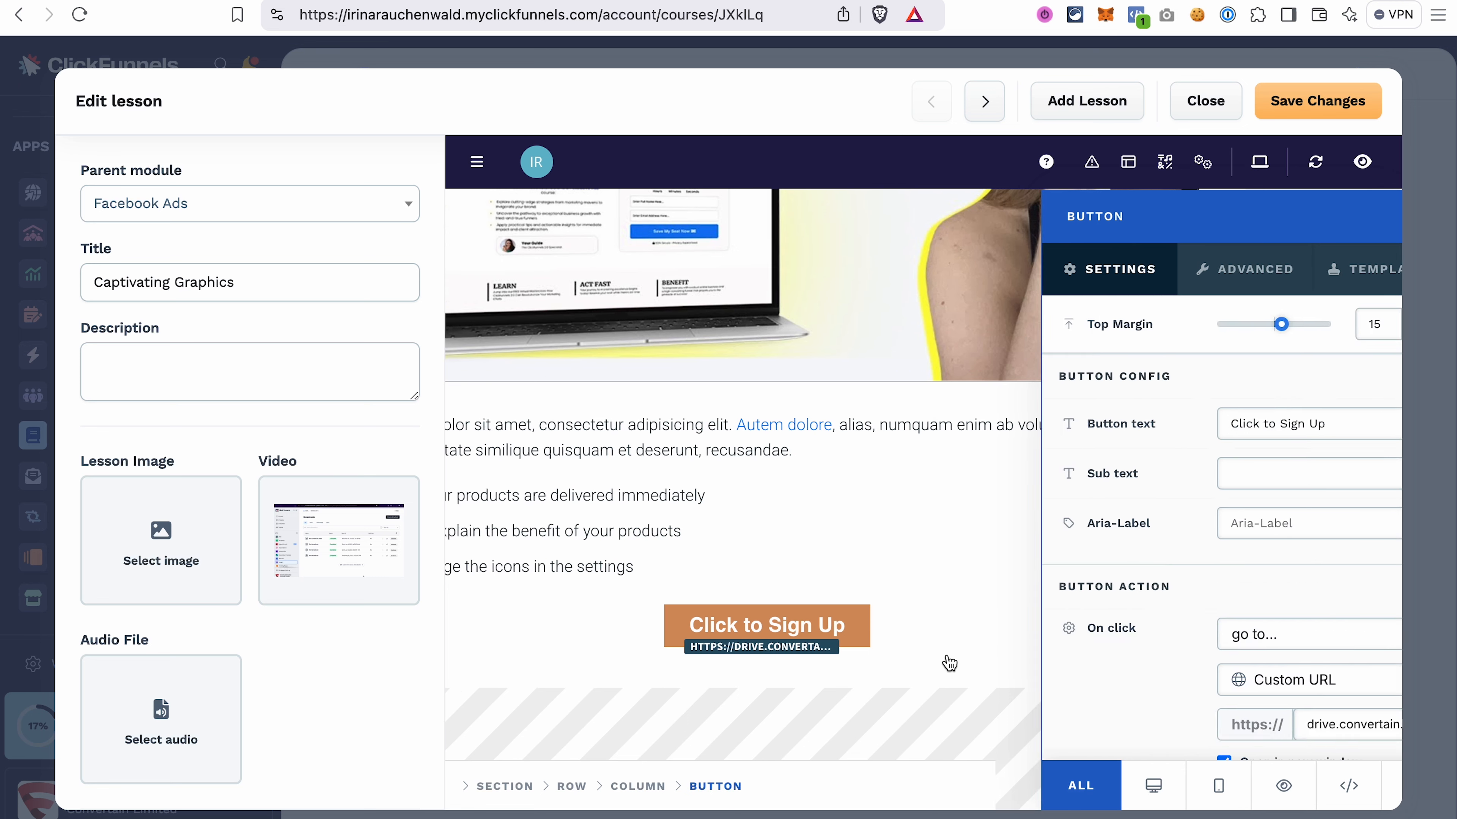
{"action": "left_click", "coordinate": [1318, 99]}
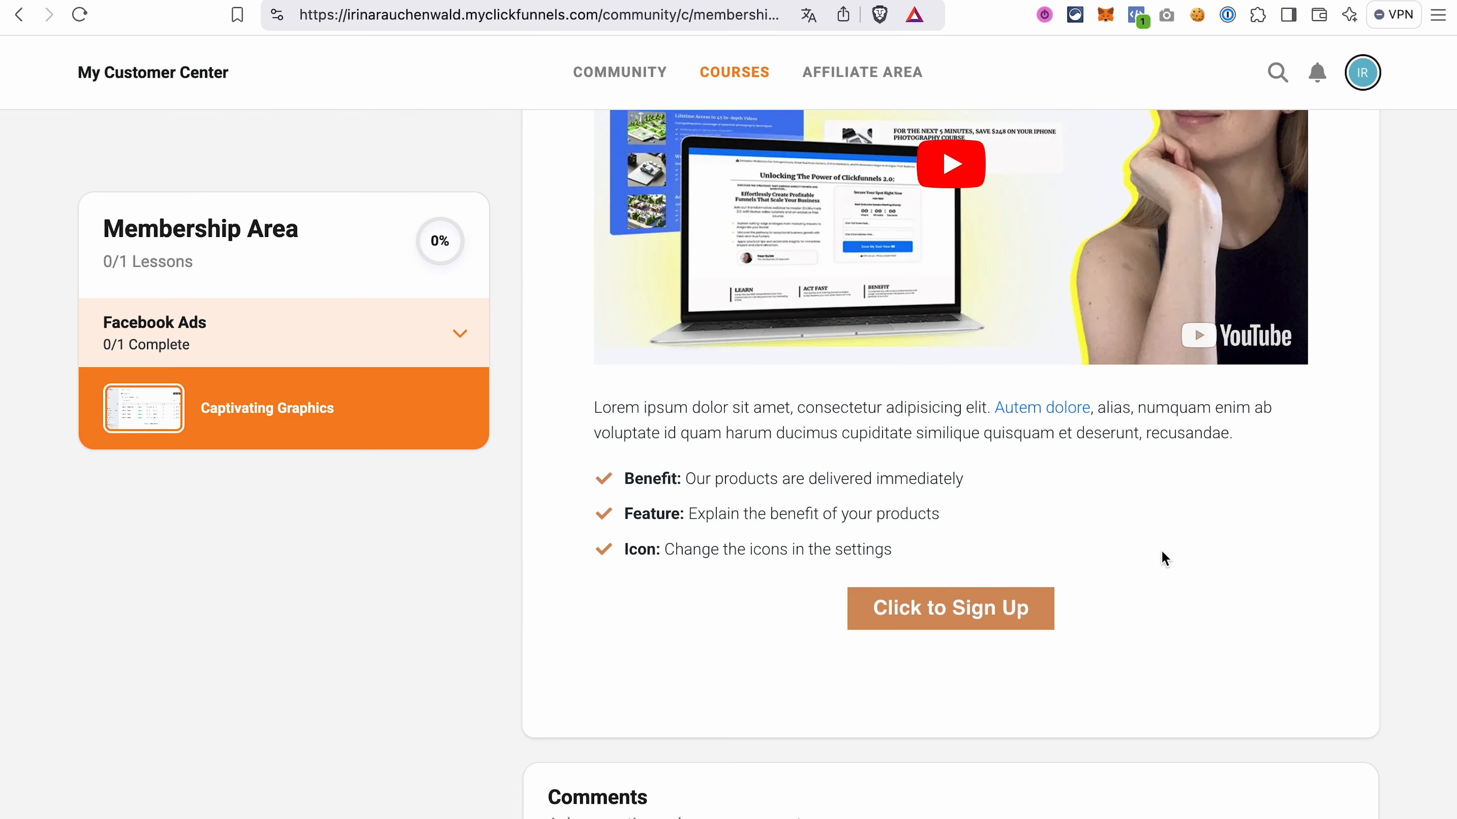
Step: Test the "Autem dolore" link and the Click to Sign Up button on the live lesson page, viewing the opened PDF
{"action": "left_click", "coordinate": [1015, 408]}
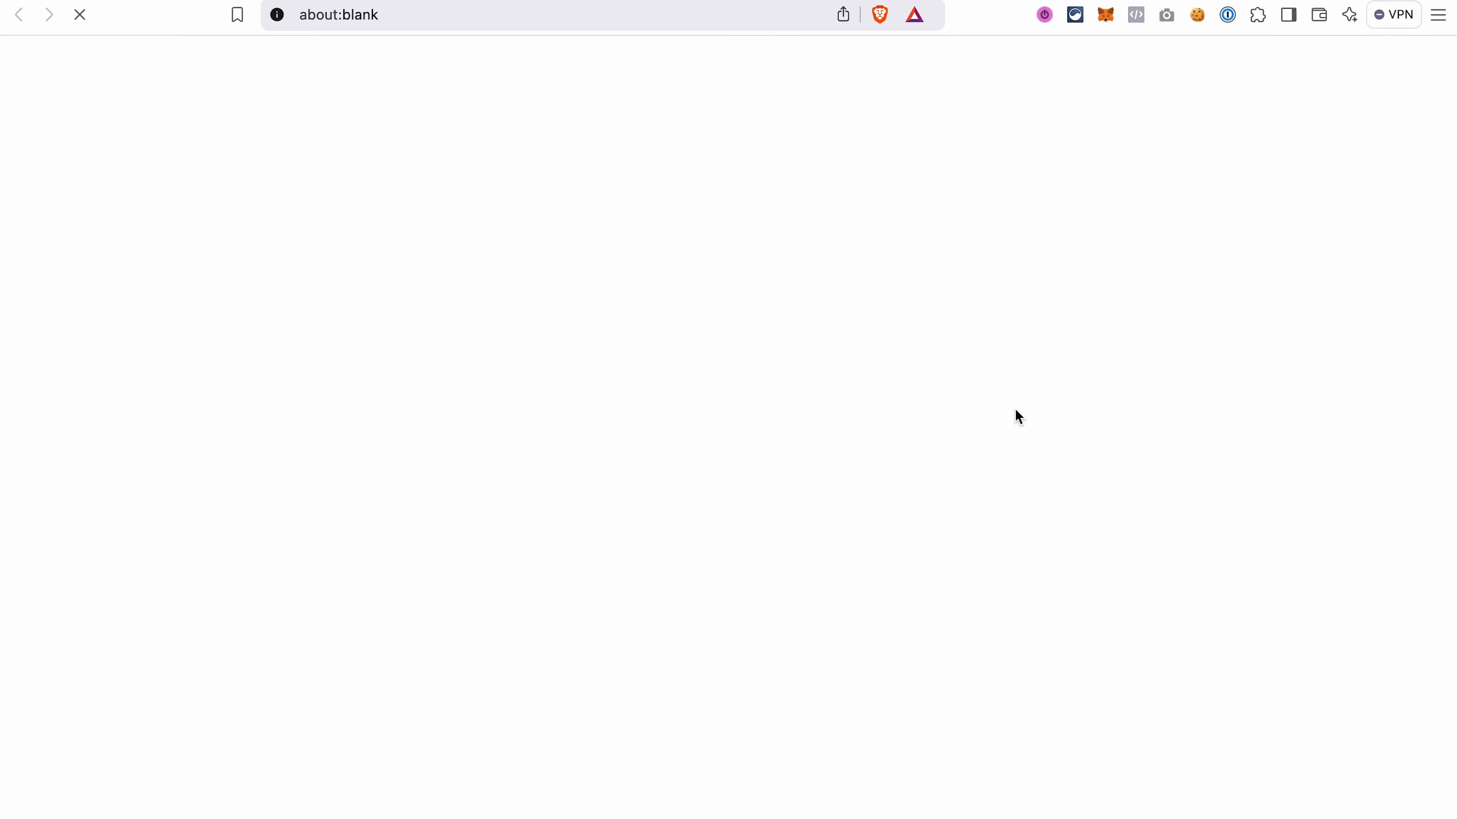
{"action": "scroll", "coordinate": [927, 465], "scroll_direction": "down", "scroll_amount": 4}
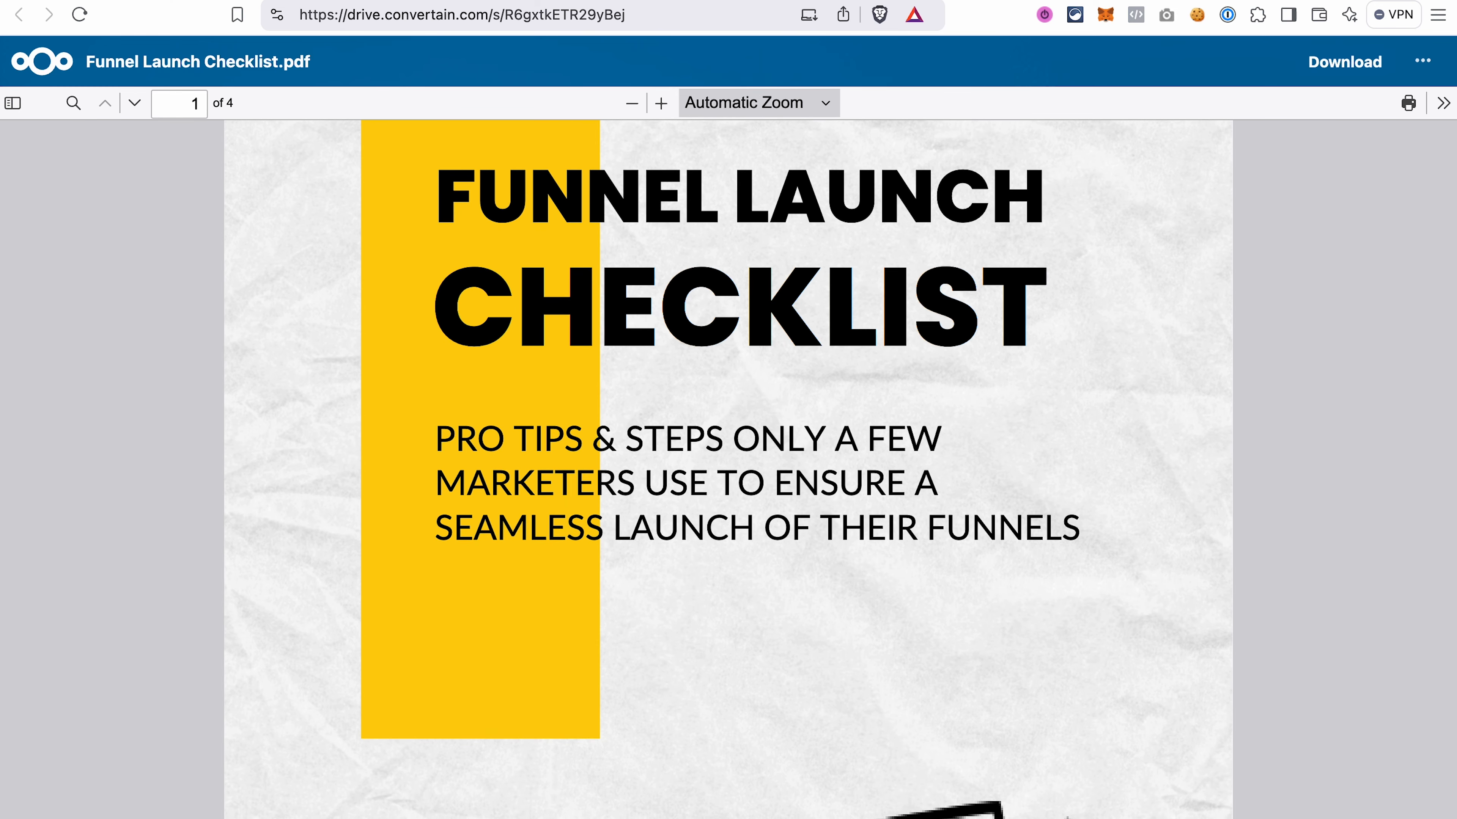
{"action": "left_click", "coordinate": [545, 1]}
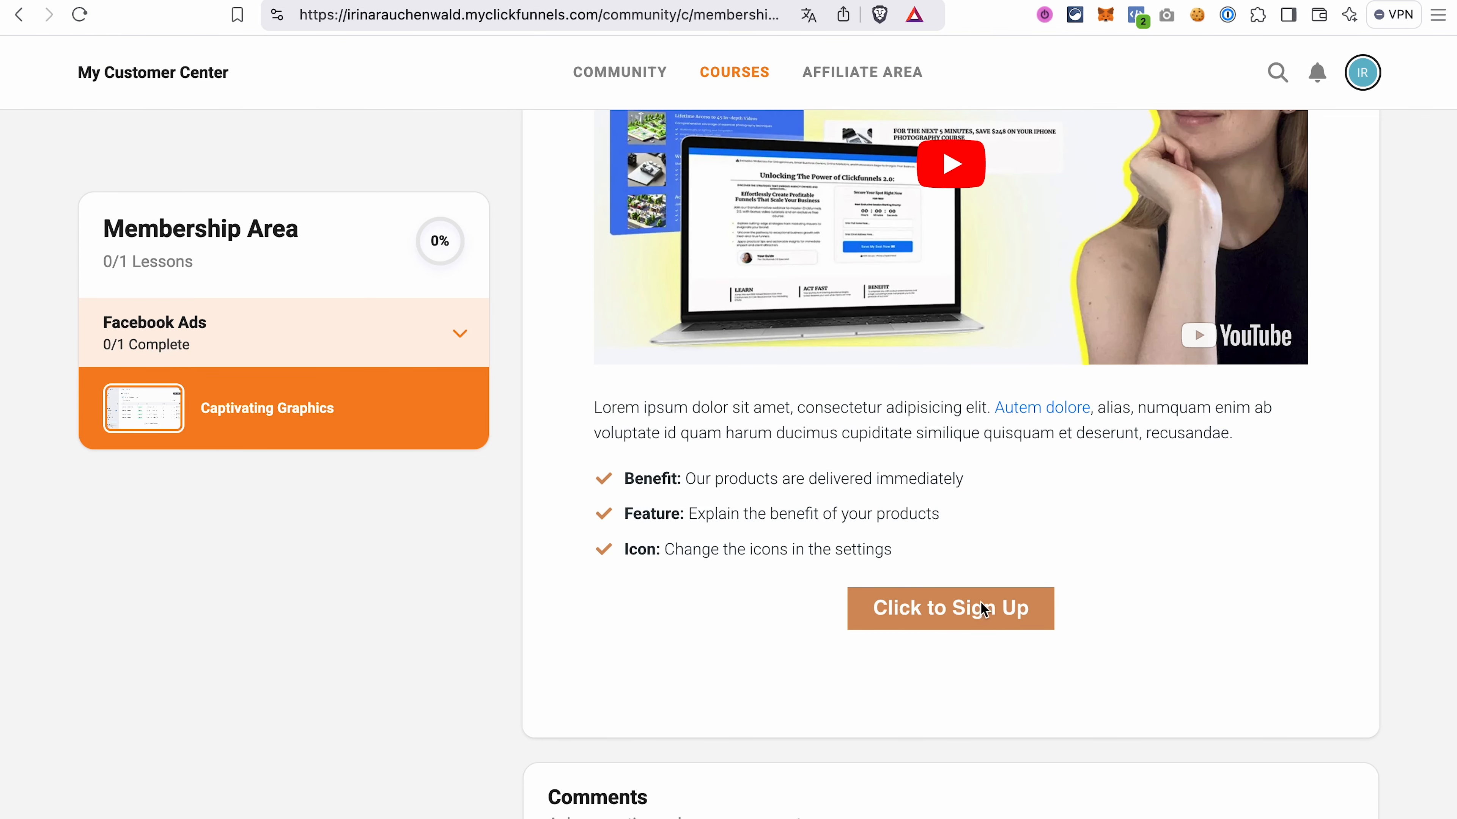
{"action": "left_click", "coordinate": [982, 607]}
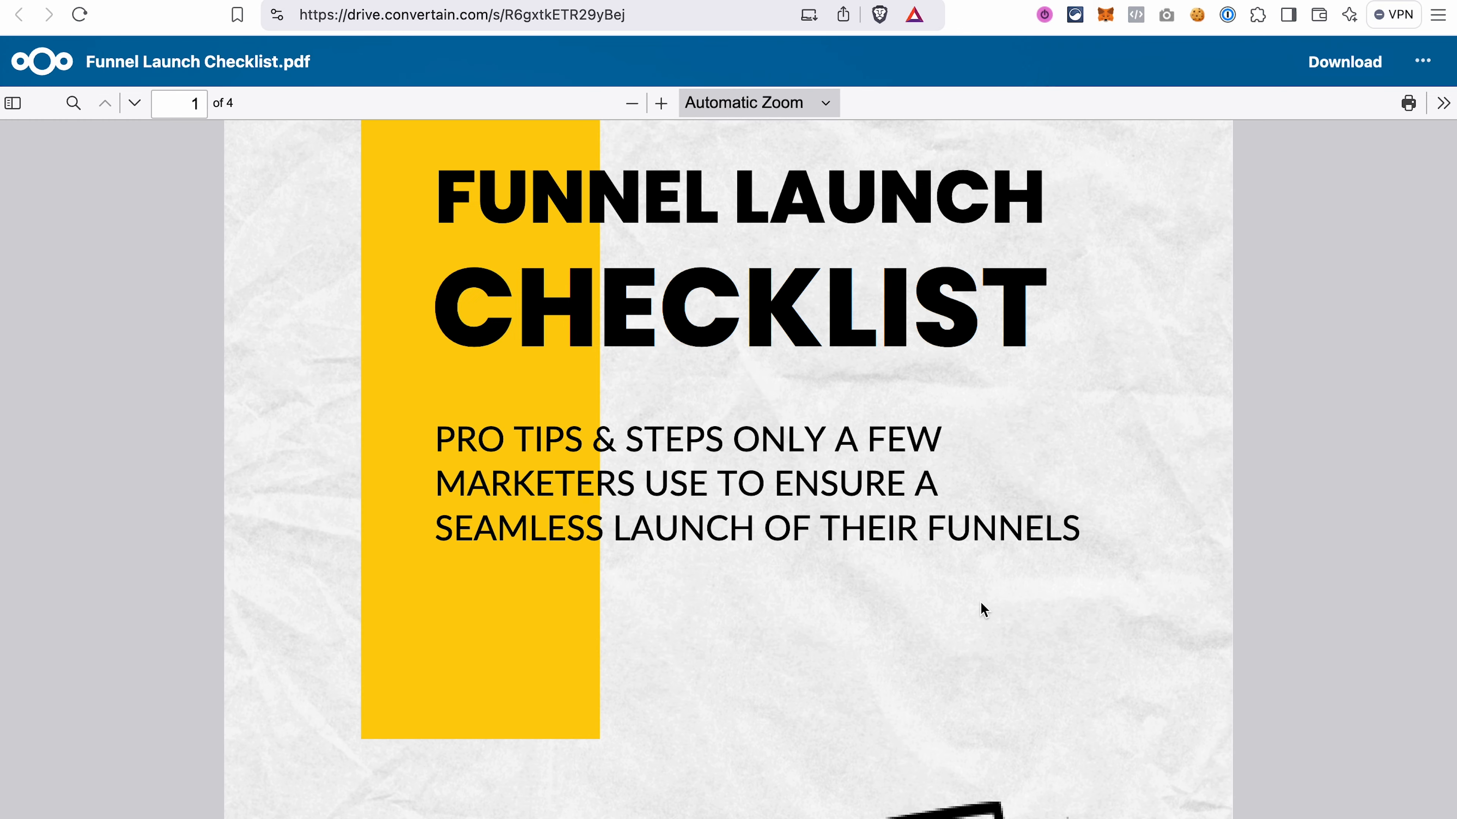
{"action": "scroll", "coordinate": [982, 609], "scroll_direction": "up", "scroll_amount": 5}
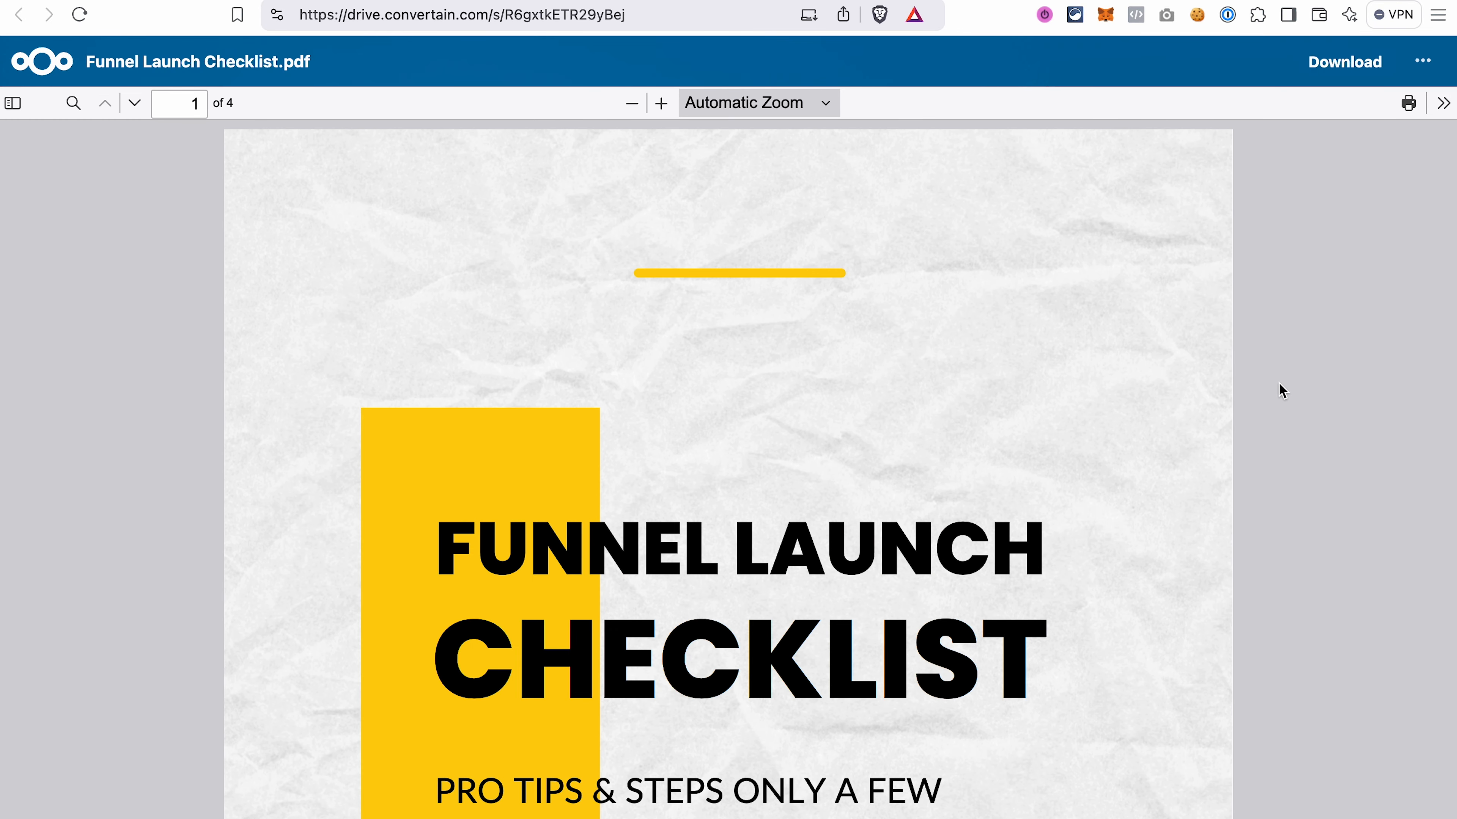